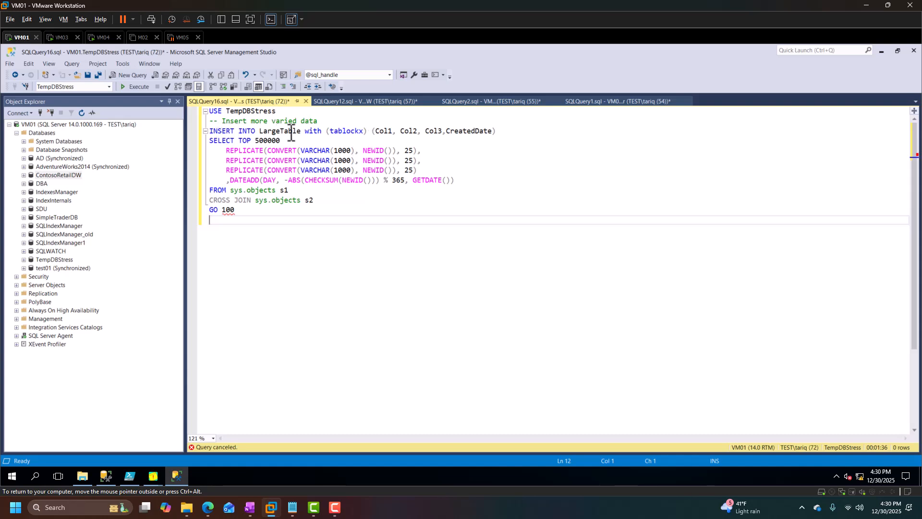
# Execute the TempDBStress script that inserts 500000 rows into LargeTable with tablockx, repeated with GO 100.
pyautogui.click(299, 134)
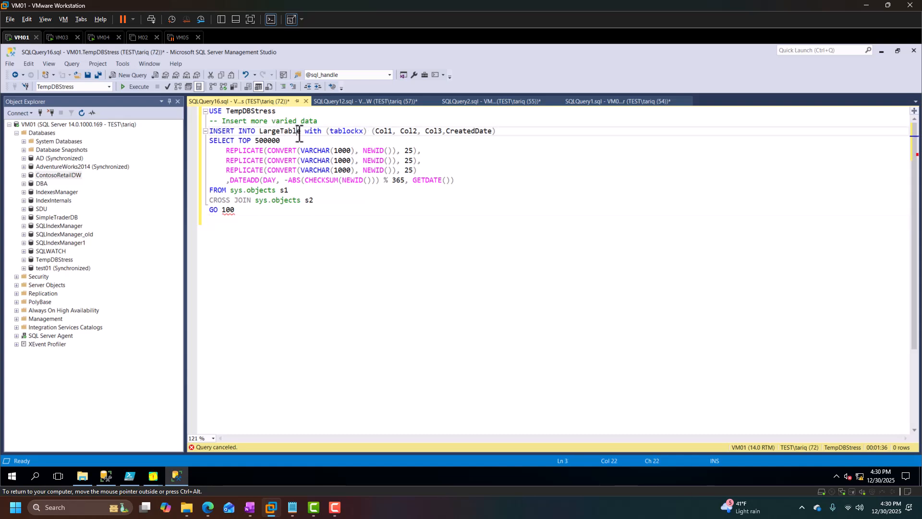
pyautogui.doubleClick(353, 131)
pyautogui.click(337, 269)
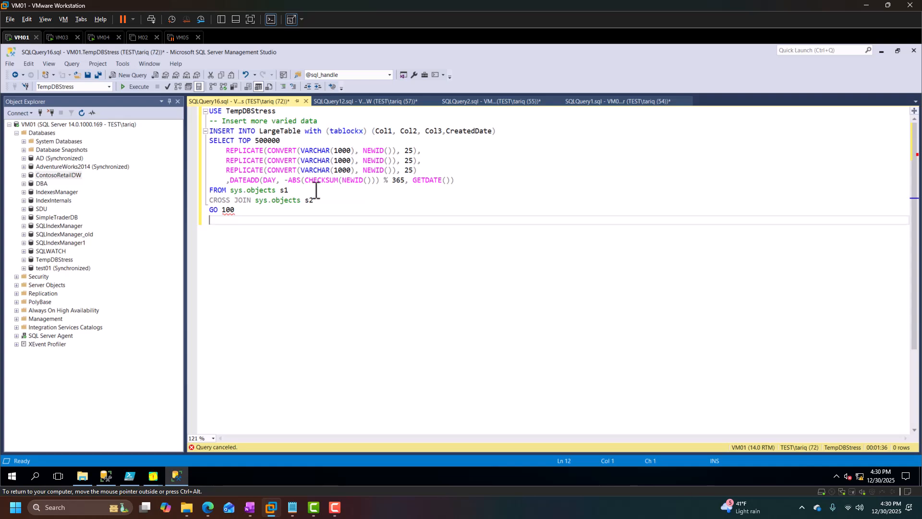
pyautogui.click(127, 88)
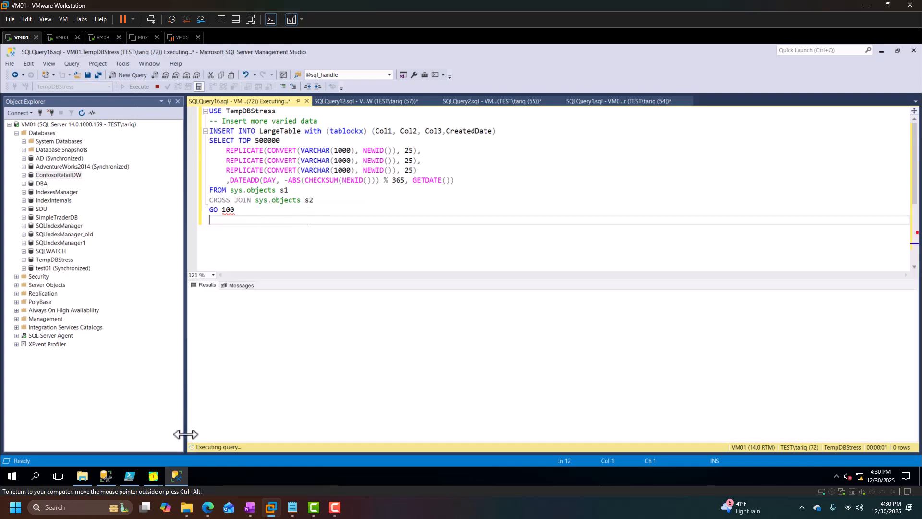
# Start the SQLQueryStress load running select * from LargeTable with 100 iterations on 5 threads.
pyautogui.moveTo(154, 479)
pyautogui.click(237, 446)
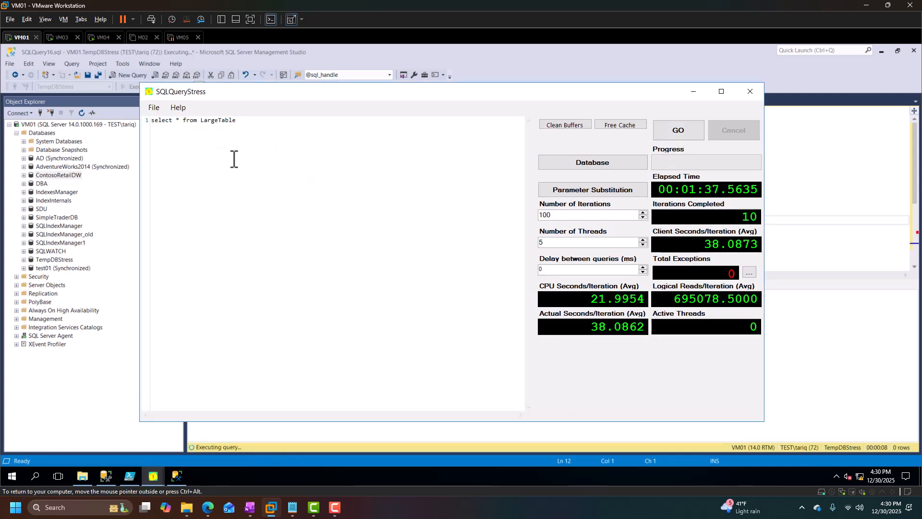
pyautogui.click(682, 129)
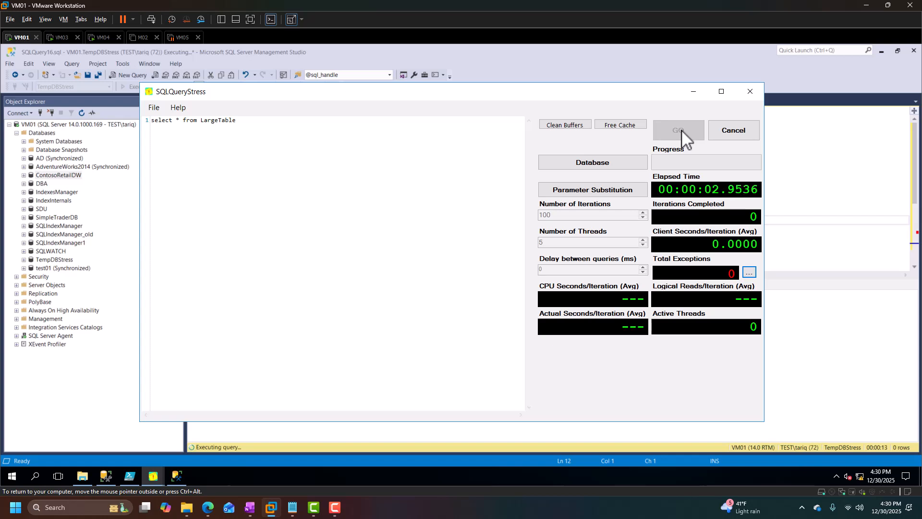
pyautogui.click(863, 150)
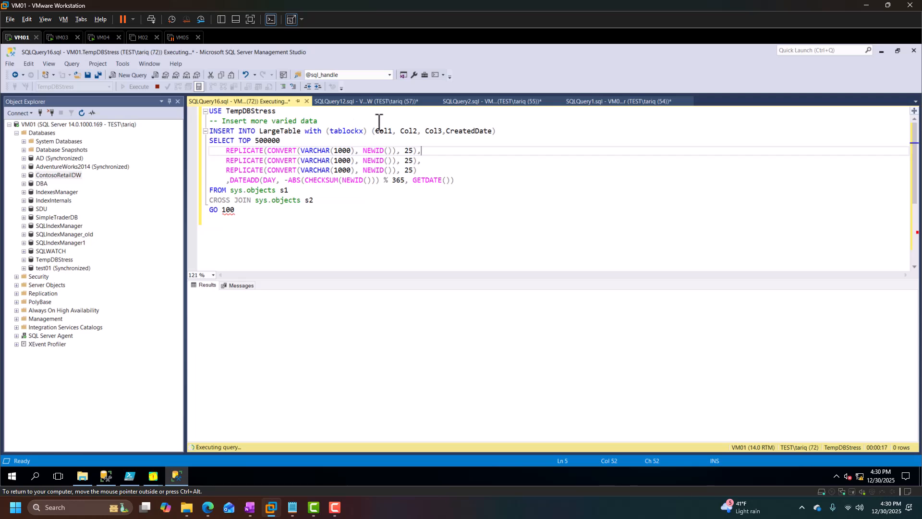
# Switch to the SQLQuery1 window and execute the selected exec sp_sessions call.
pyautogui.click(635, 101)
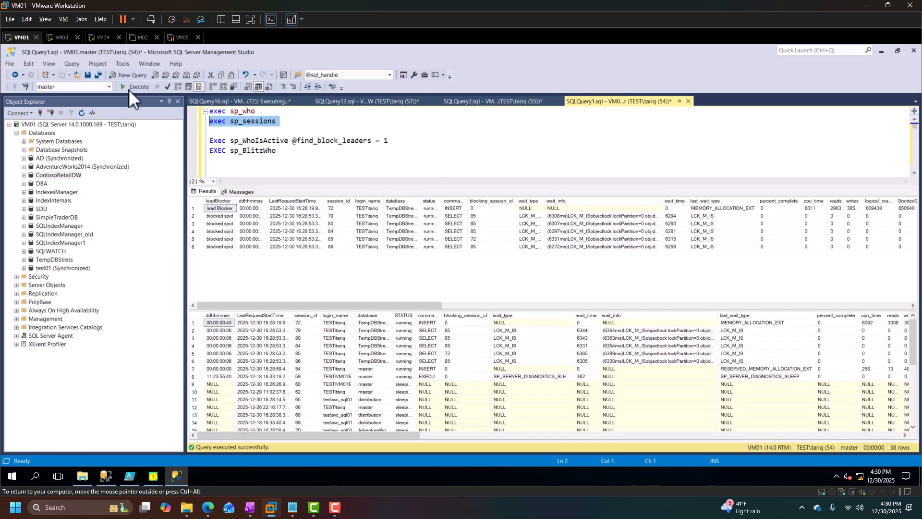
pyautogui.click(128, 88)
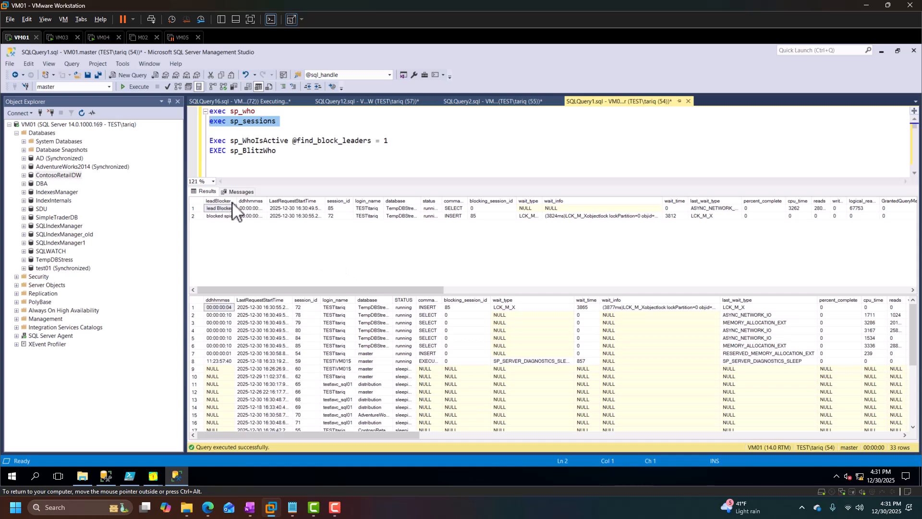
# Widen the leadBlocker column and inspect the command cells of the lead blocker and blocked rows.
pyautogui.moveTo(235, 200); pyautogui.dragTo(256, 201)
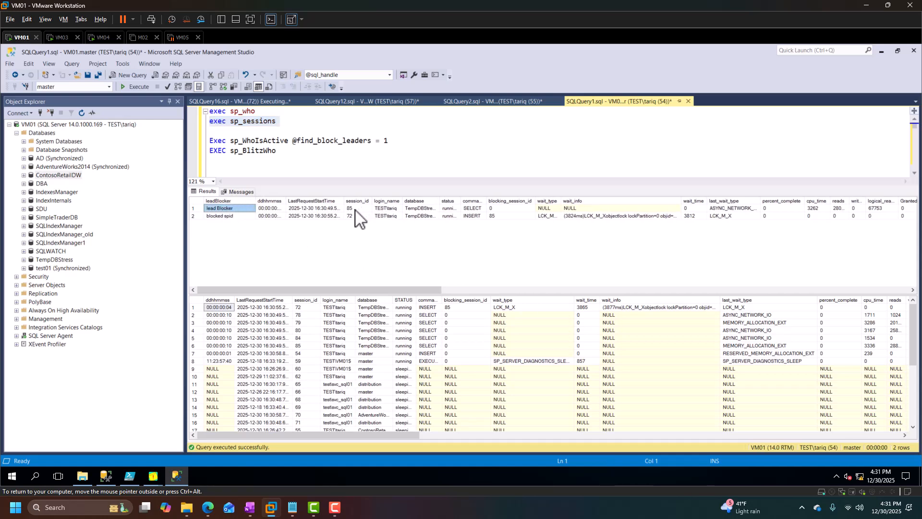
pyautogui.click(473, 209)
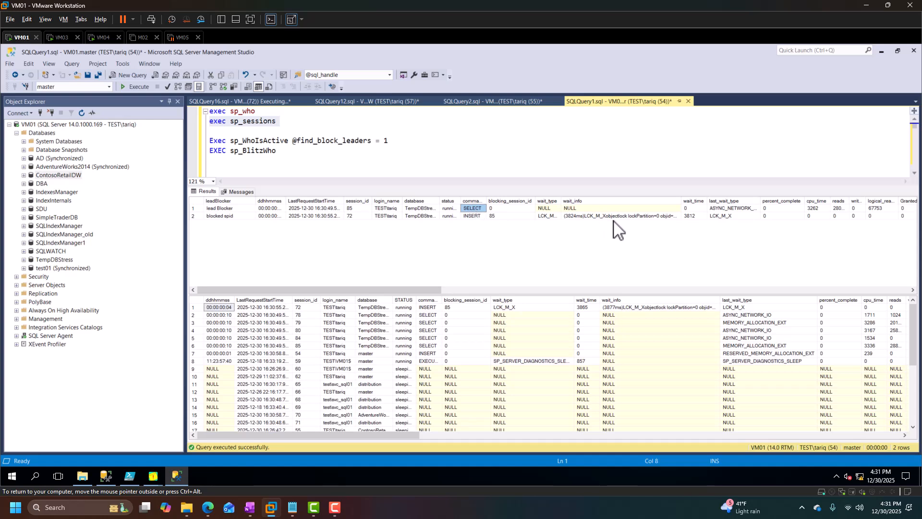
pyautogui.click(468, 216)
# Reselect the exec sp_sessions line and run it again twice to refresh the blocking results.
pyautogui.click(297, 127)
pyautogui.moveTo(297, 127); pyautogui.dragTo(267, 123)
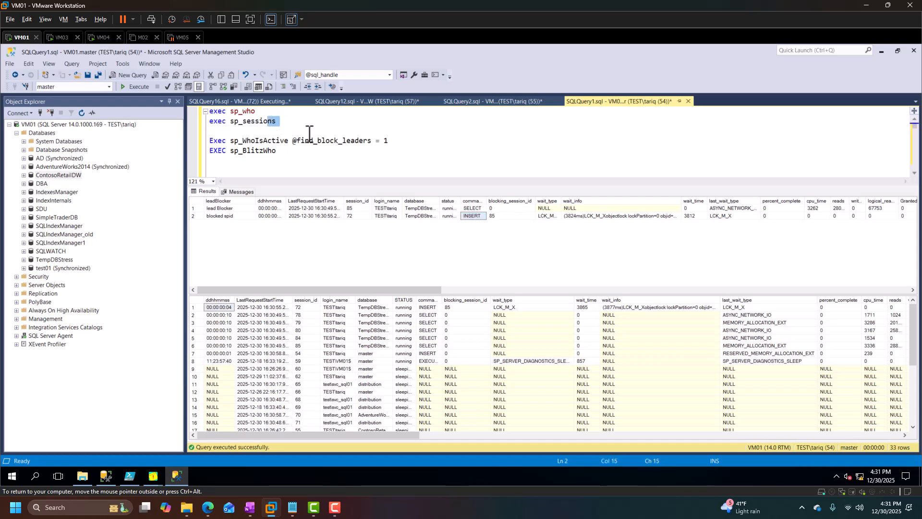
pyautogui.hotkey('shift', 'Home')
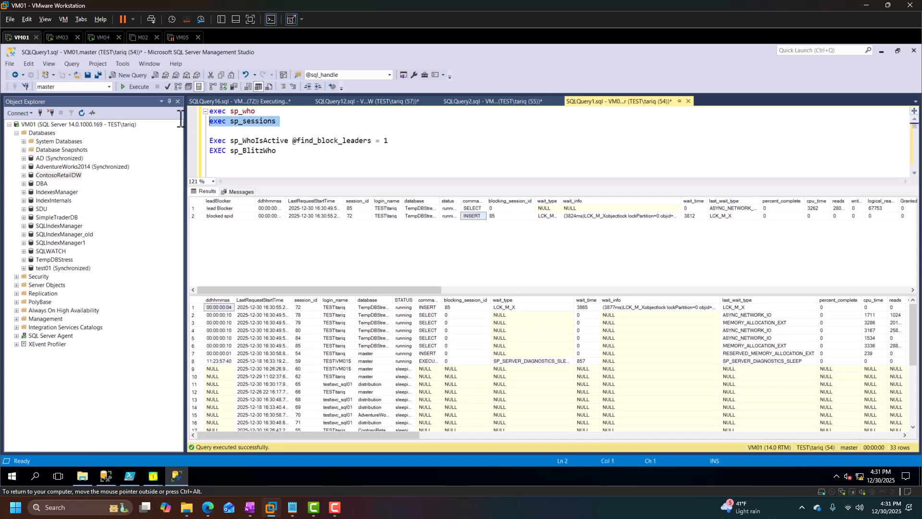
pyautogui.click(132, 87)
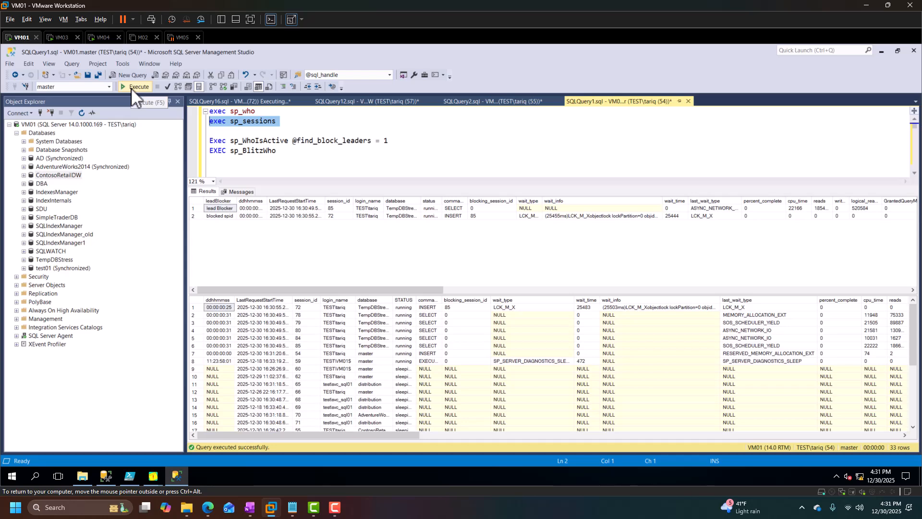
pyautogui.click(131, 87)
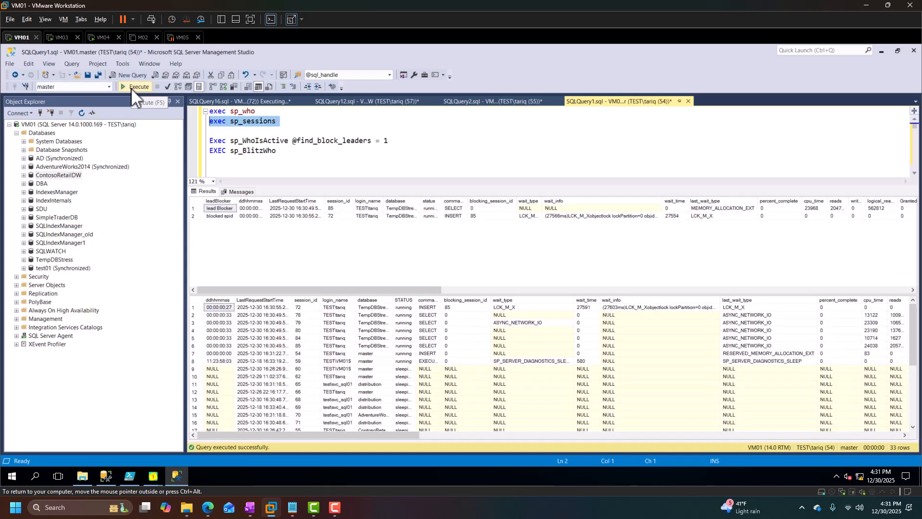
# Switch to the TempDBStress insert window and review its Messages output.
pyautogui.click(238, 101)
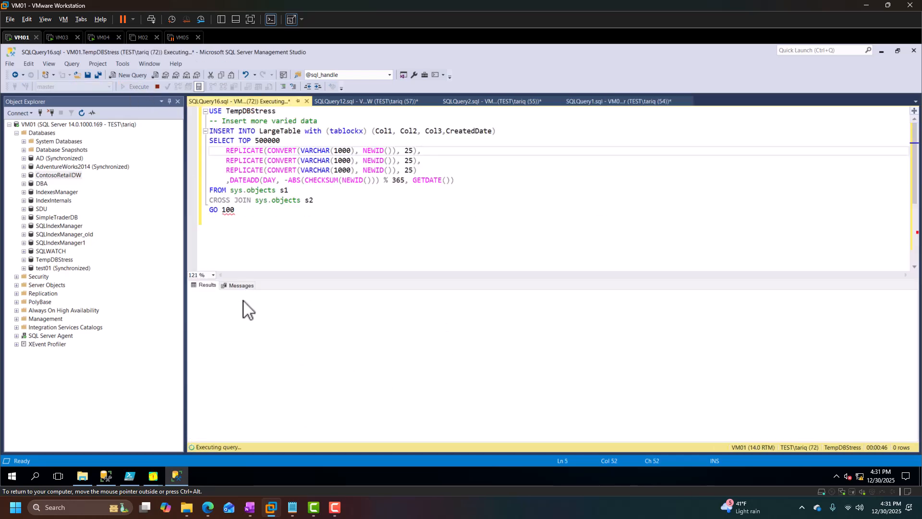
pyautogui.click(242, 285)
pyautogui.moveTo(197, 307); pyautogui.dragTo(207, 317)
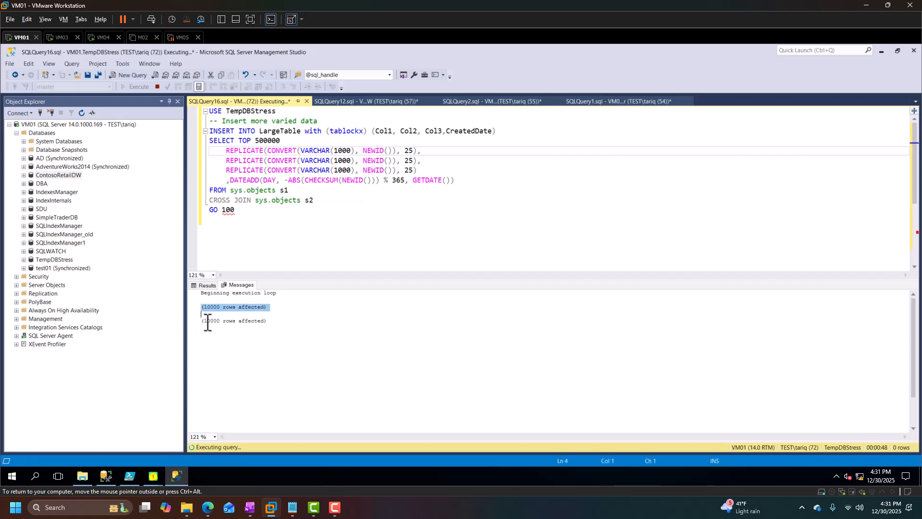
pyautogui.click(197, 323)
pyautogui.click(373, 360)
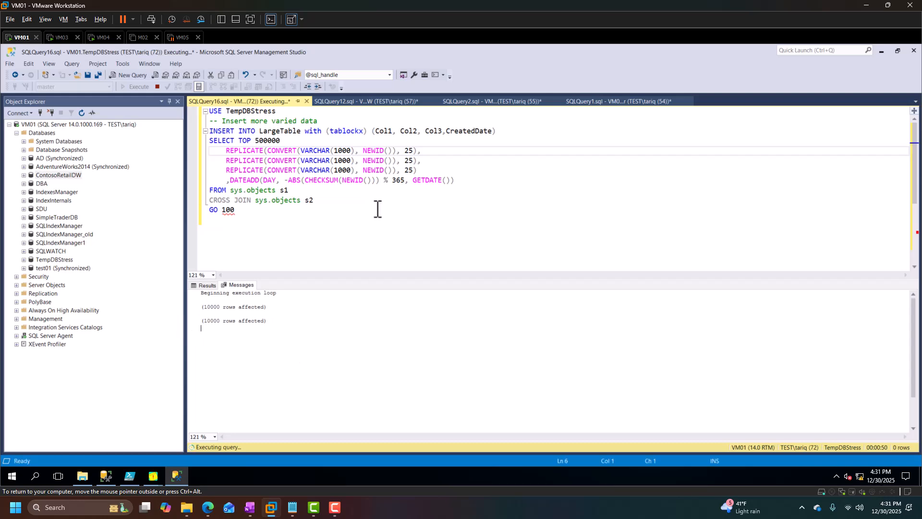
# Return to the SQLQuery1 window and re-run sp_sessions.
pyautogui.click(370, 102)
pyautogui.click(627, 102)
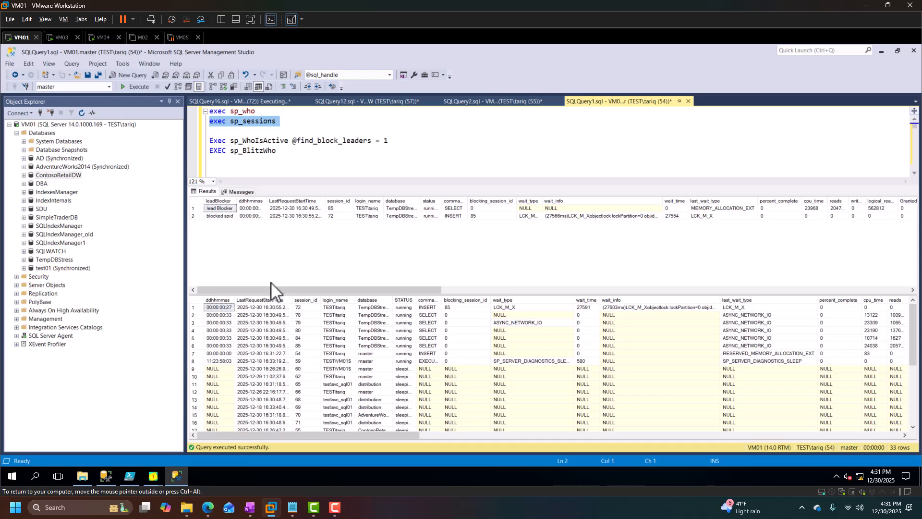
pyautogui.click(137, 87)
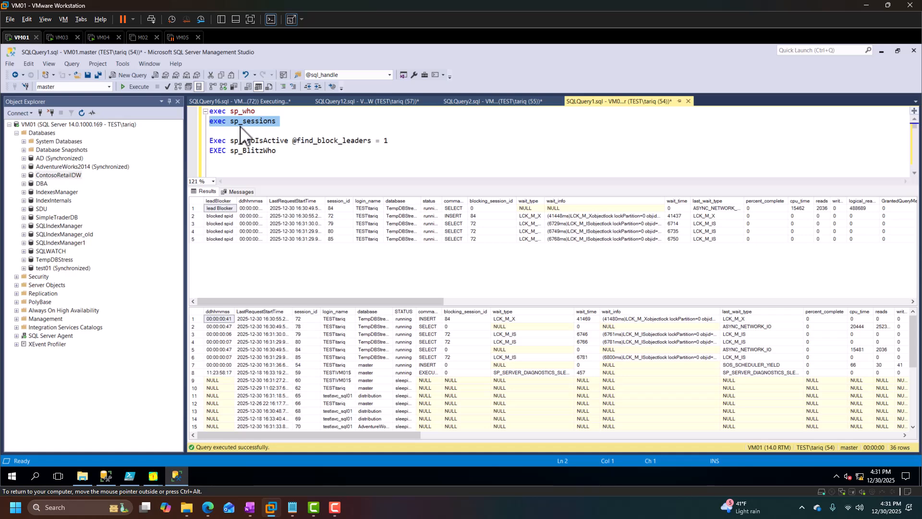
# Select sp_WhoIsActive alone, execute it, and scroll back through its results grid.
pyautogui.click(275, 130)
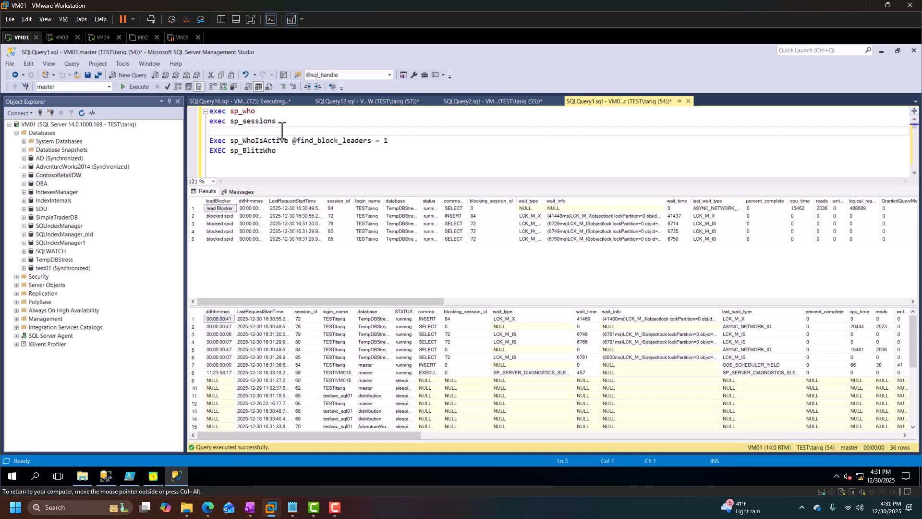
pyautogui.doubleClick(262, 121)
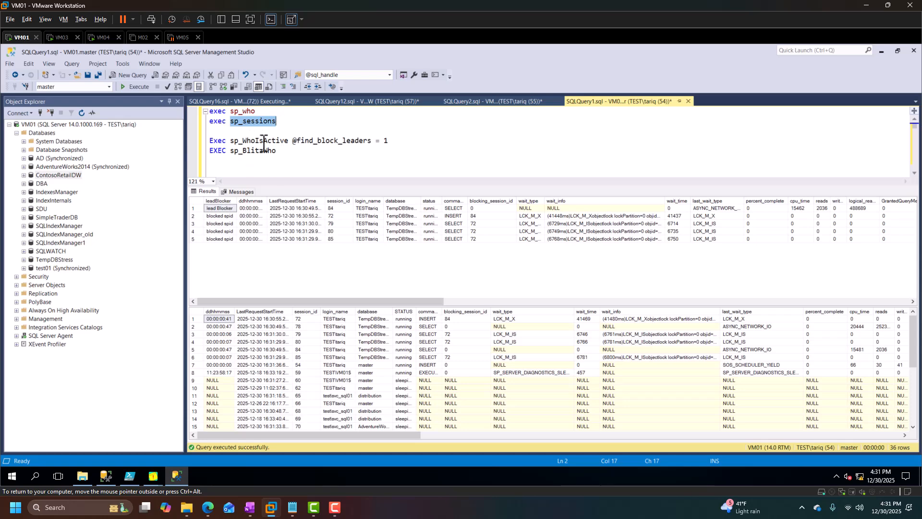
pyautogui.moveTo(264, 142); pyautogui.dragTo(267, 142)
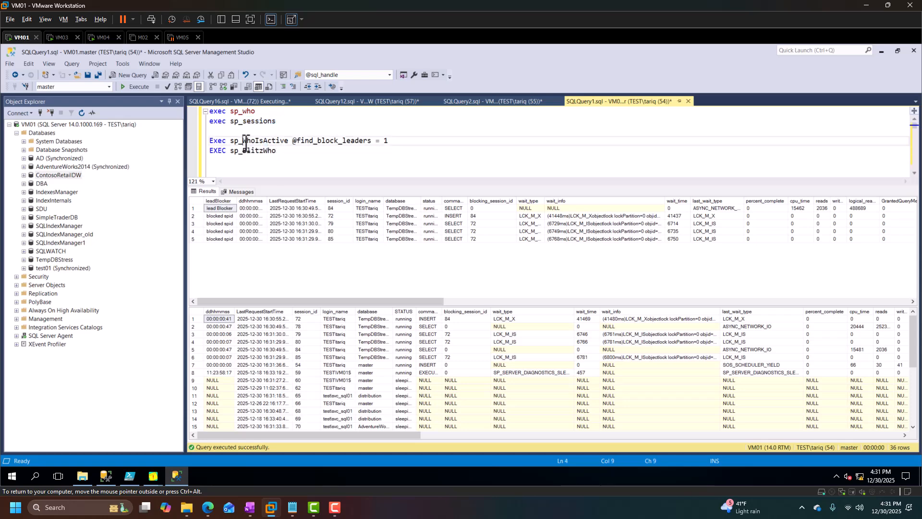
pyautogui.doubleClick(246, 145)
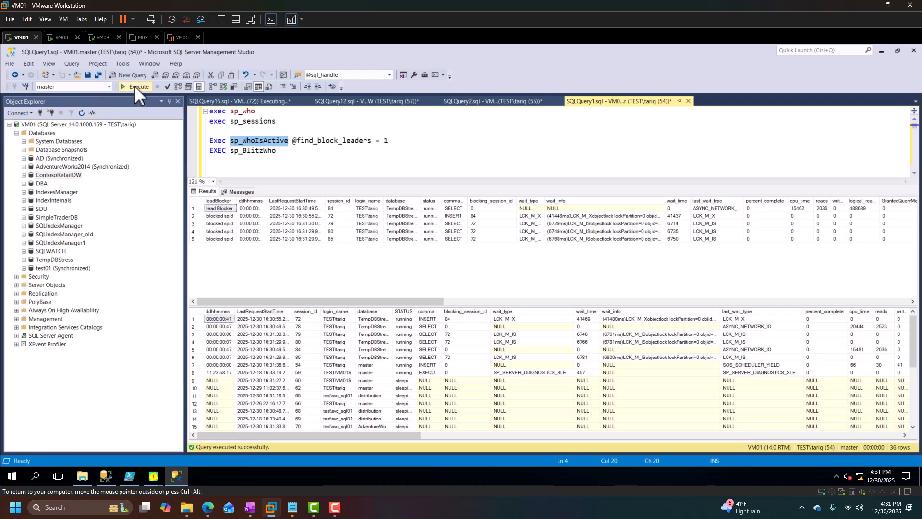
pyautogui.click(134, 86)
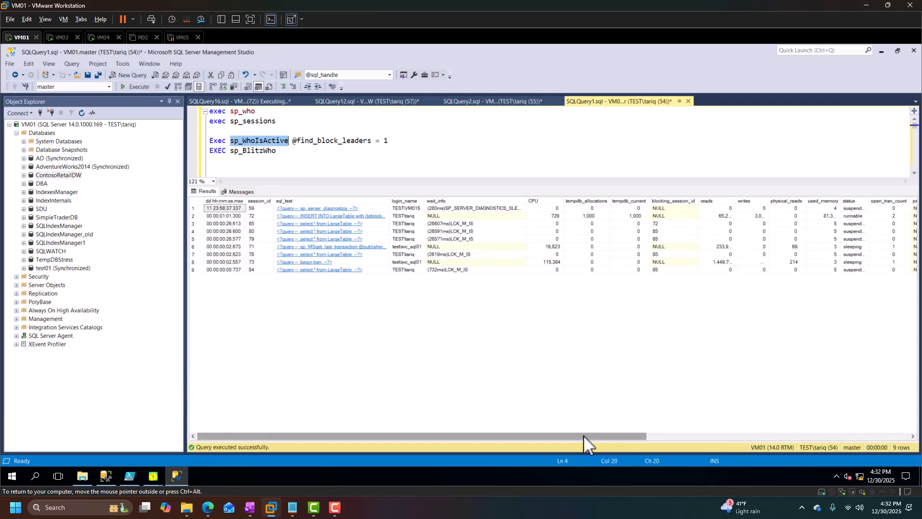
pyautogui.moveTo(581, 434); pyautogui.dragTo(370, 333)
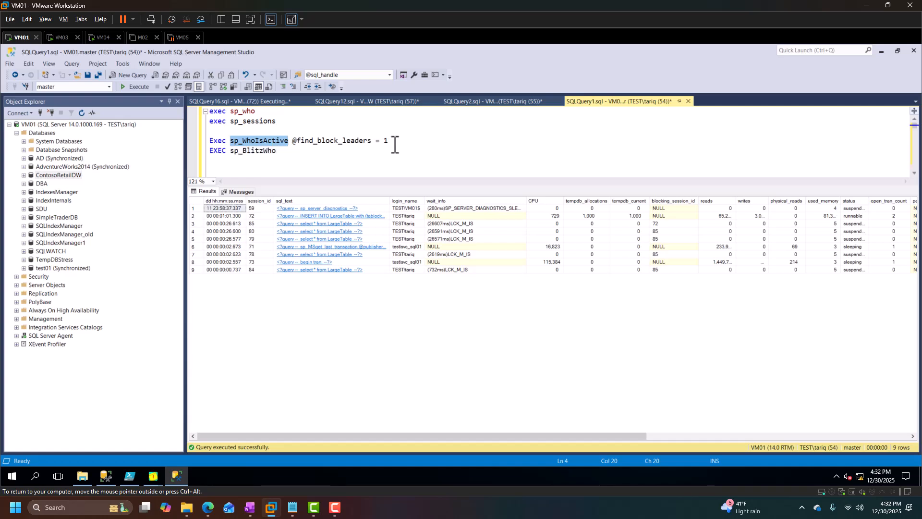
pyautogui.moveTo(407, 141); pyautogui.dragTo(179, 144)
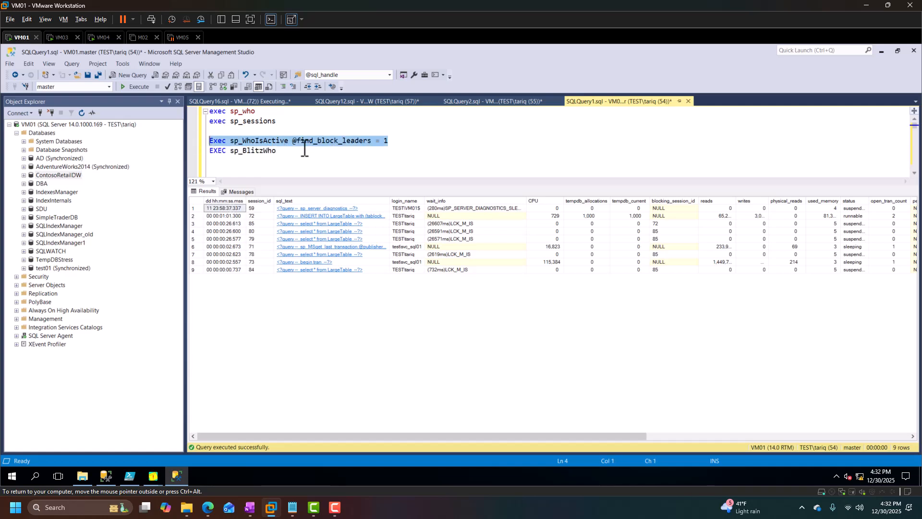
pyautogui.click(134, 86)
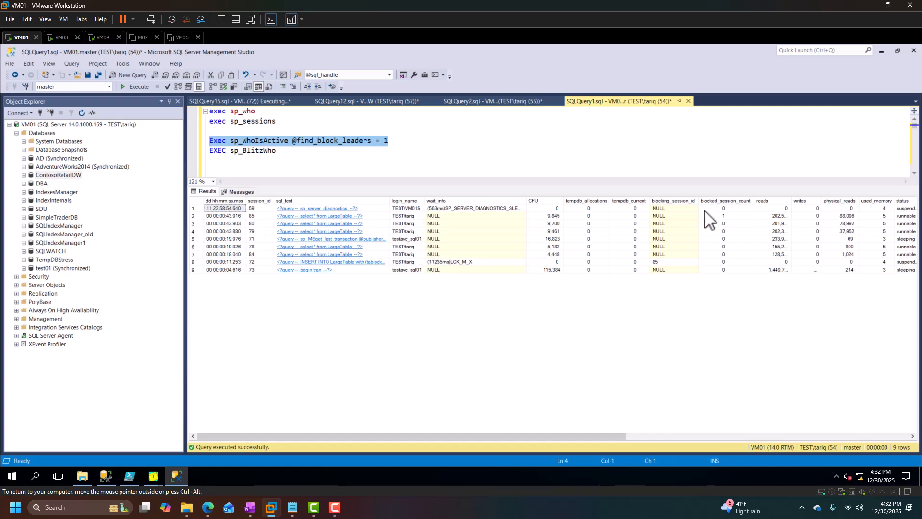
pyautogui.hotkey('alt', 'Tab')
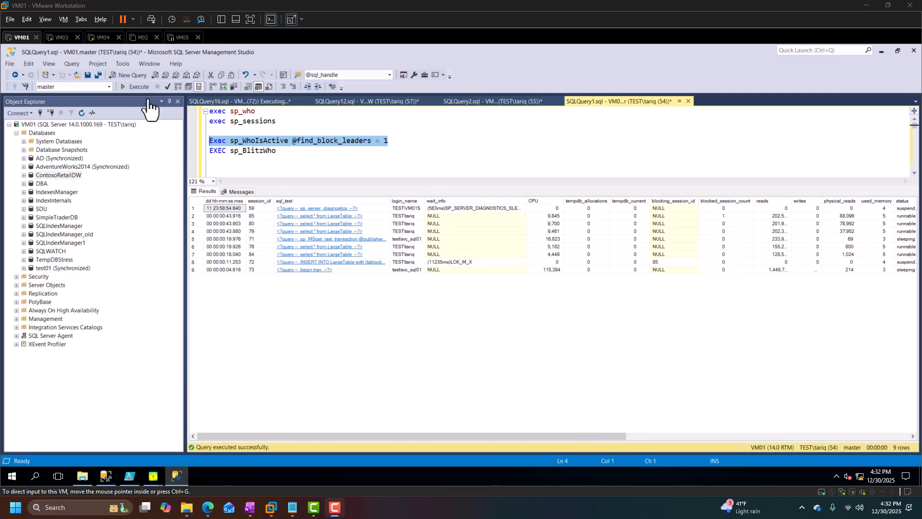
pyautogui.click(132, 87)
pyautogui.click(132, 87)
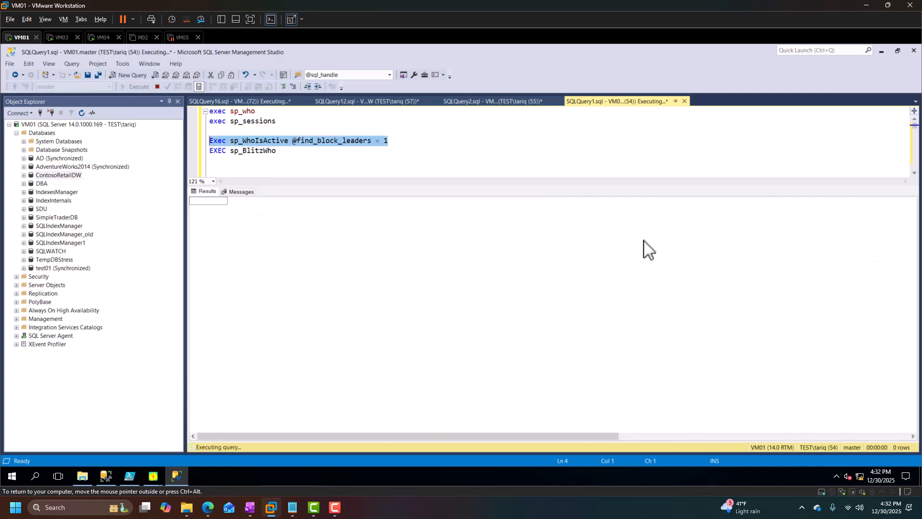
# Examine the session_id, blocking_session_id and blocked_session_count cells of the blocking chain in the results.
pyautogui.click(724, 216)
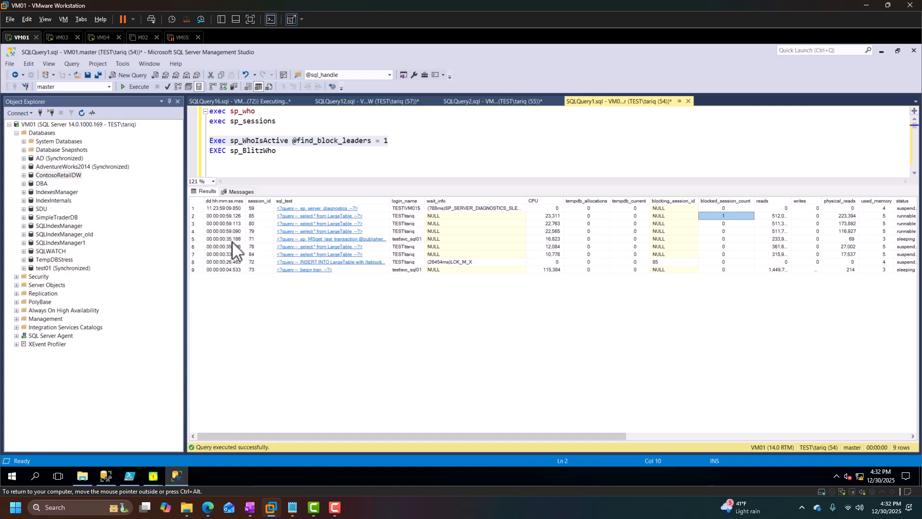
pyautogui.click(239, 268)
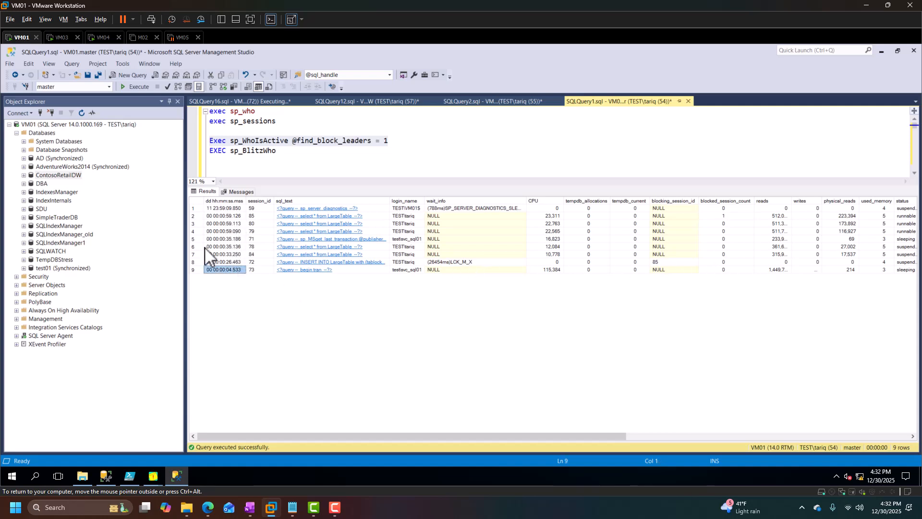
pyautogui.click(259, 263)
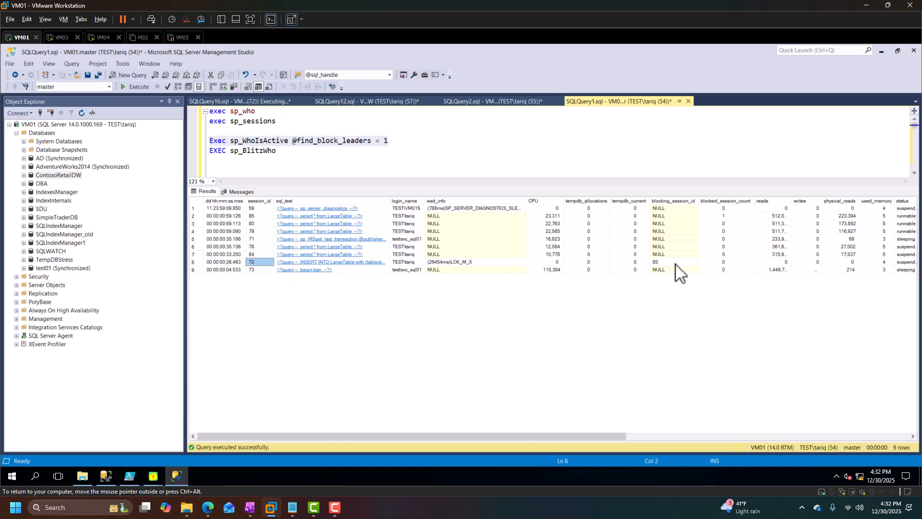
pyautogui.click(662, 263)
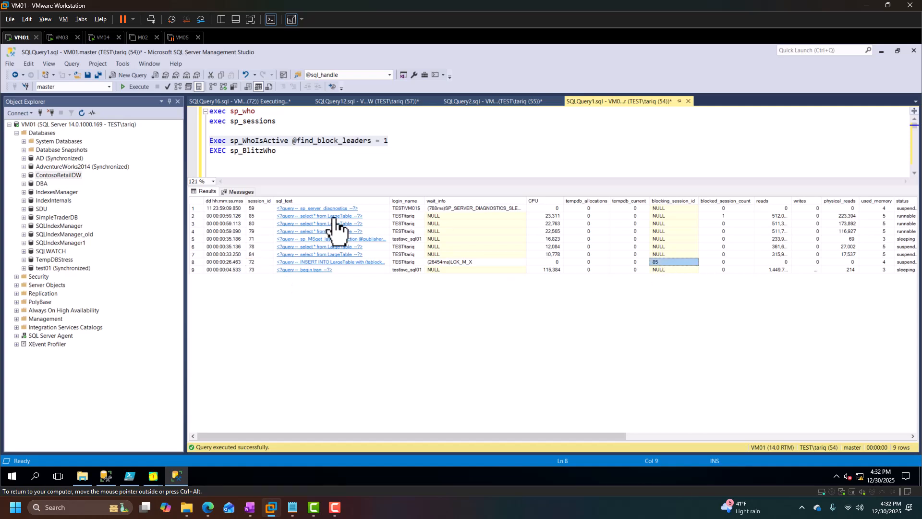
pyautogui.click(257, 217)
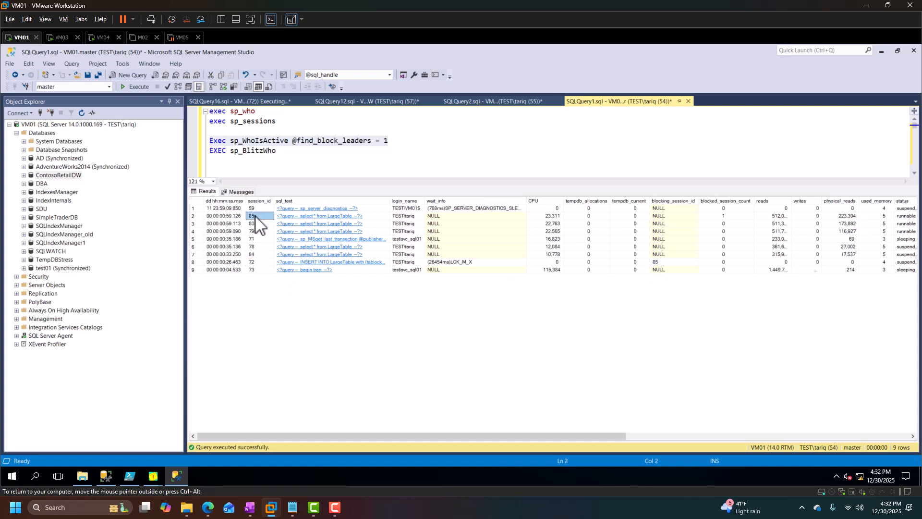
pyautogui.click(725, 218)
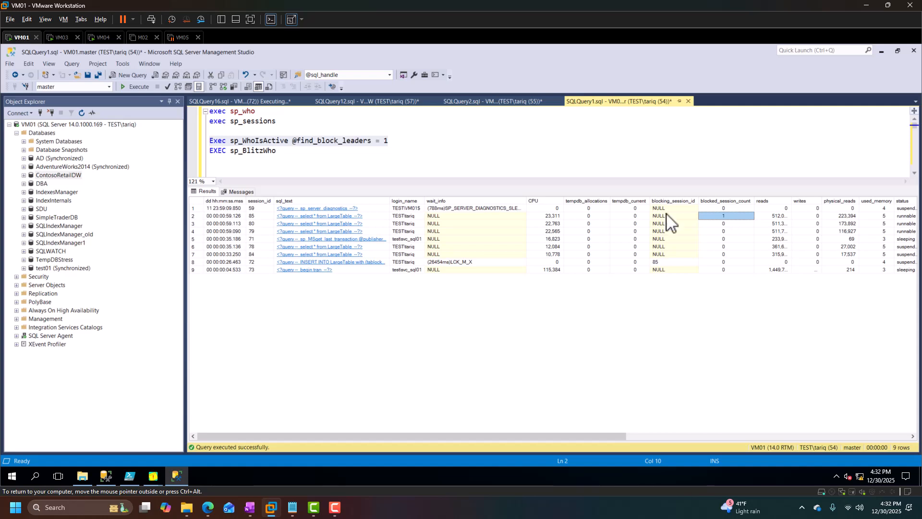
# Run EXEC sp_BlitzWho and examine the session_id, blocking_session_id and query_text cells of the blocked INSERT row.
pyautogui.moveTo(294, 149); pyautogui.dragTo(203, 152)
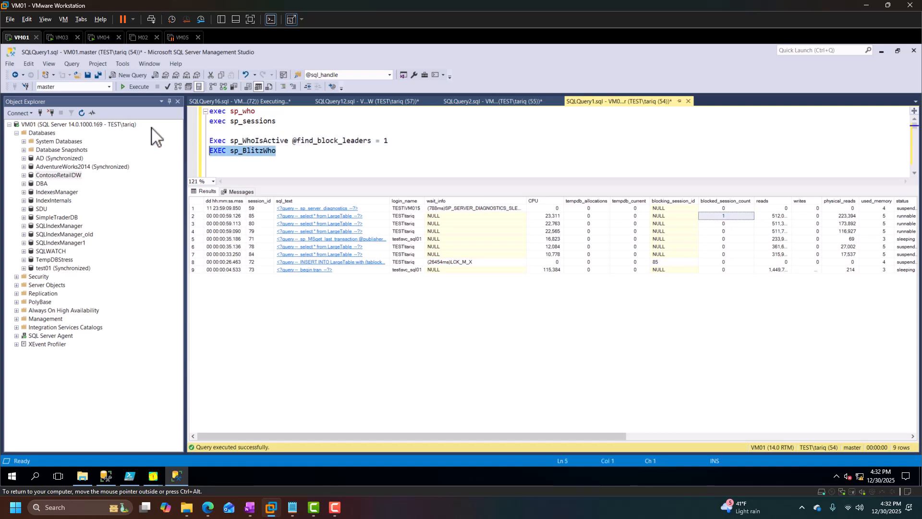
pyautogui.click(126, 87)
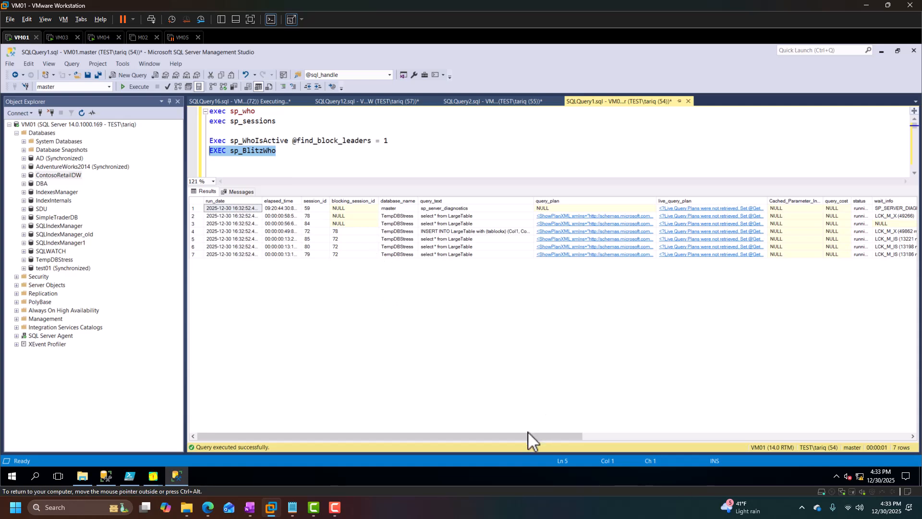
pyautogui.click(193, 231)
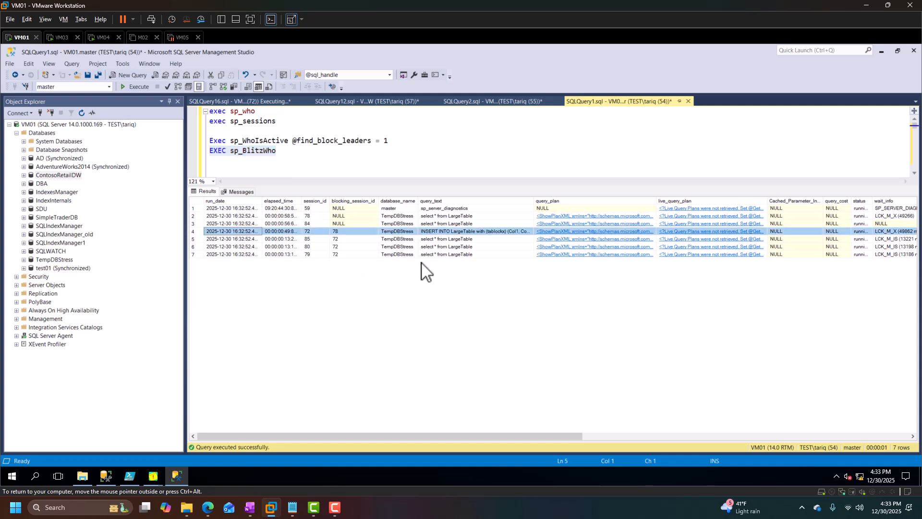
pyautogui.click(309, 233)
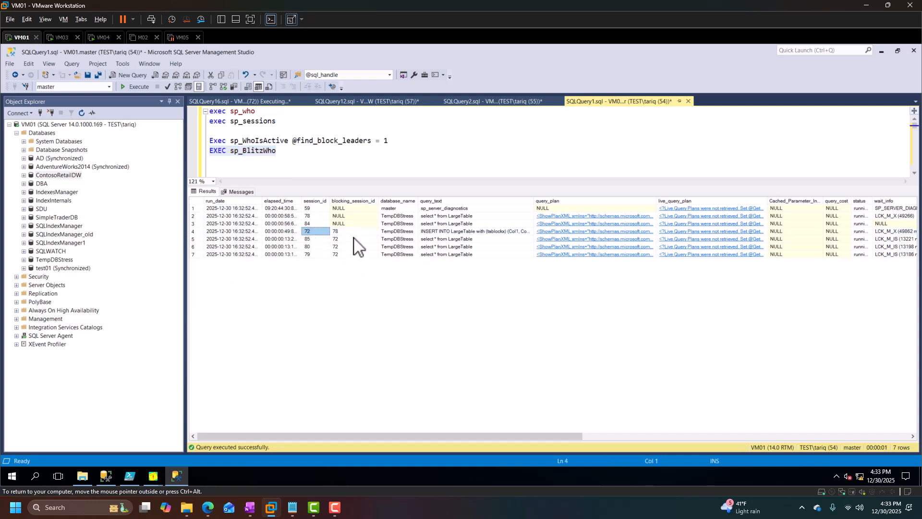
pyautogui.click(342, 233)
pyautogui.click(471, 233)
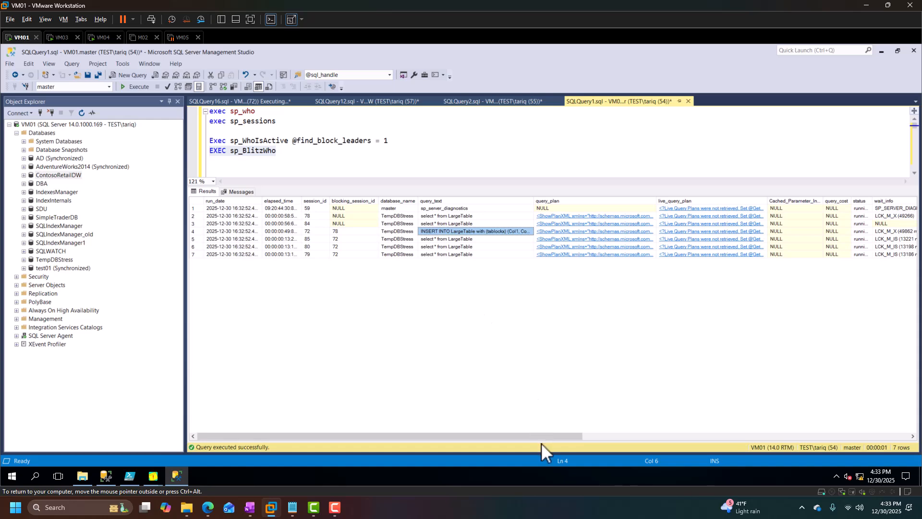
pyautogui.moveTo(544, 438)
pyautogui.mouseDown()
pyautogui.moveTo(669, 456)
pyautogui.moveTo(547, 440)
pyautogui.mouseUp()
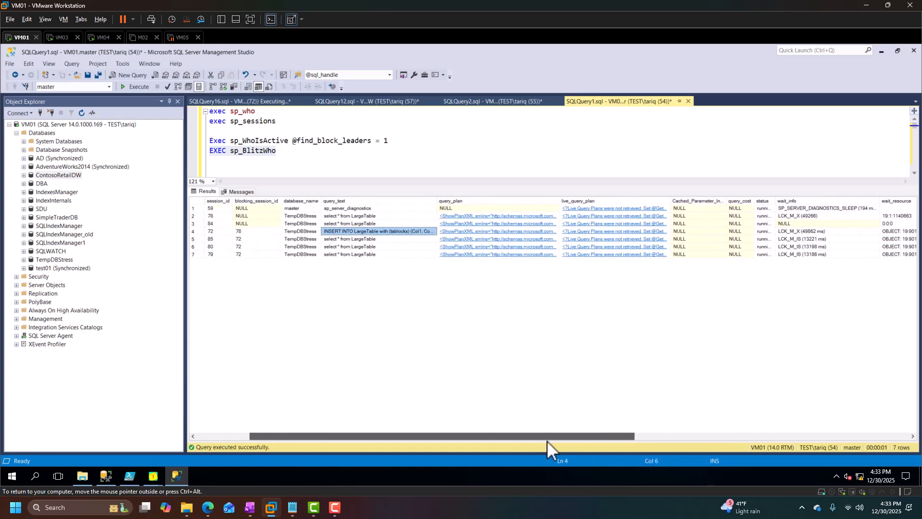
# Re-run exec sp_sessions and widen the leadBlocker column to inspect the lead blocker and blocked spid rows.
pyautogui.click(282, 130)
pyautogui.moveTo(282, 121); pyautogui.dragTo(200, 123)
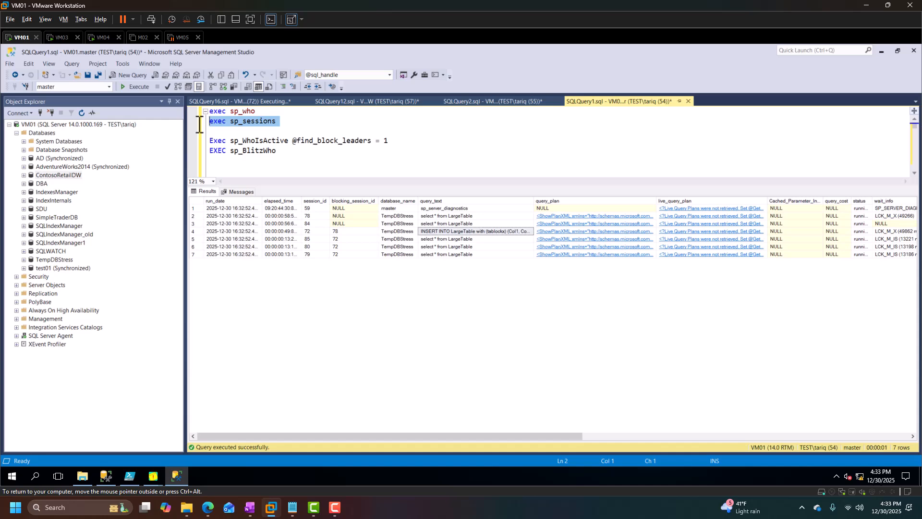
pyautogui.click(135, 87)
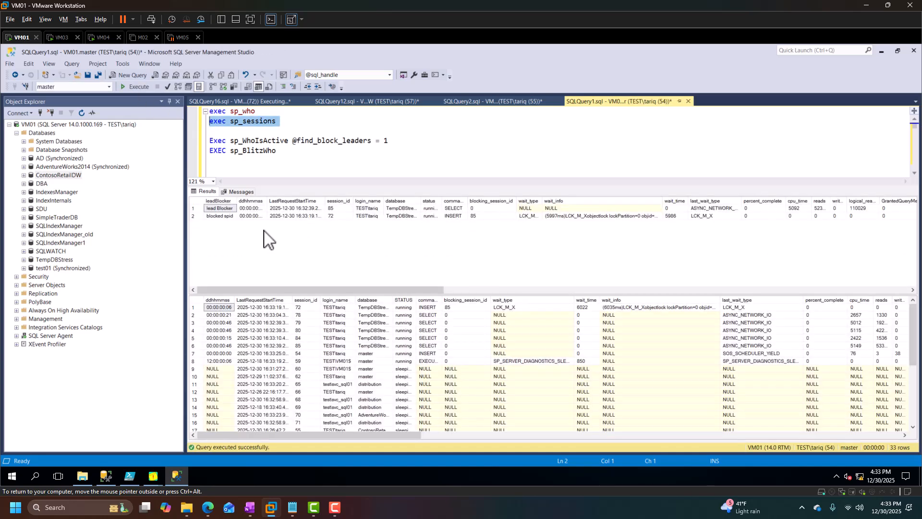
pyautogui.moveTo(239, 201); pyautogui.dragTo(265, 202)
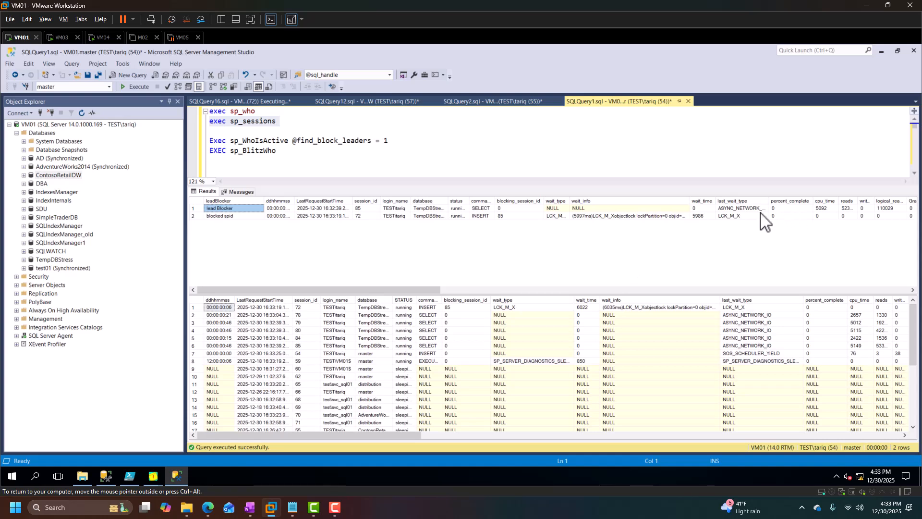
pyautogui.click(735, 217)
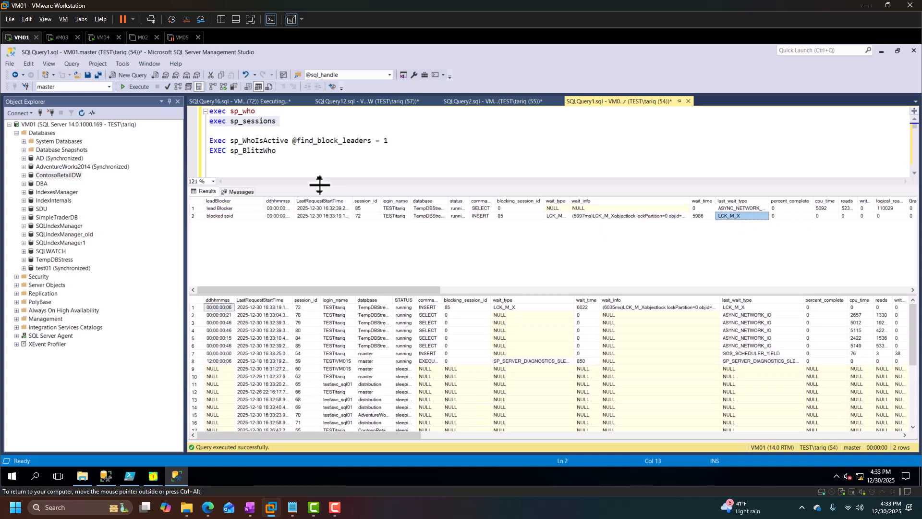
pyautogui.click(310, 121)
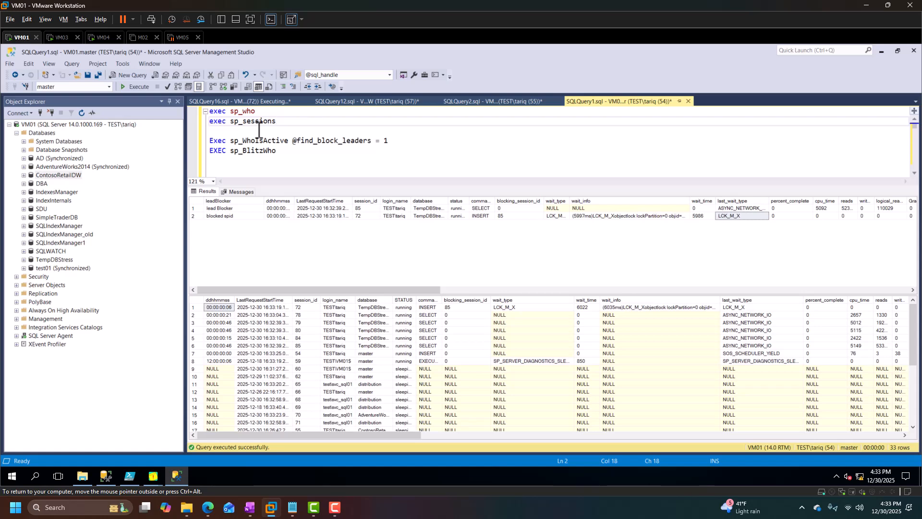
# In SQLQuery12, run the begin tran update of FactExchangeRate with tablockx setting AverageRate = 100 where ExchangeRateKey = 10.
pyautogui.click(355, 101)
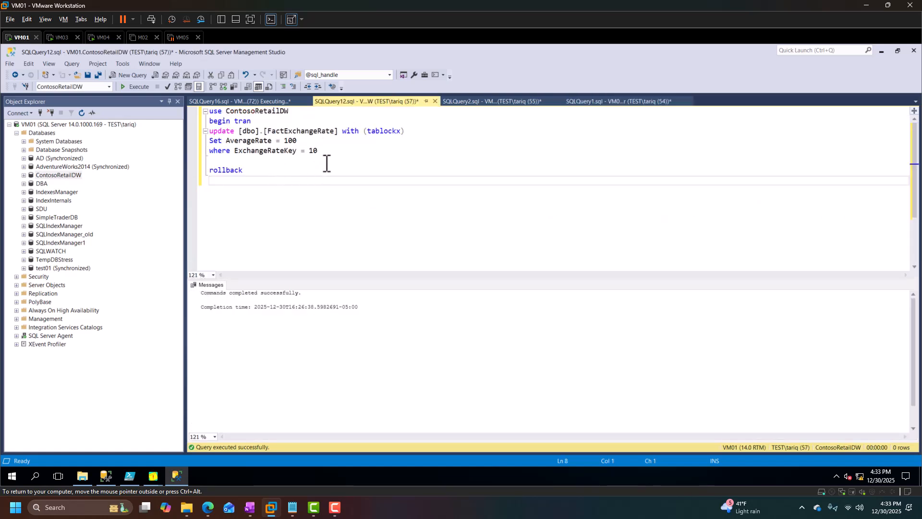
pyautogui.moveTo(252, 121); pyautogui.dragTo(201, 123)
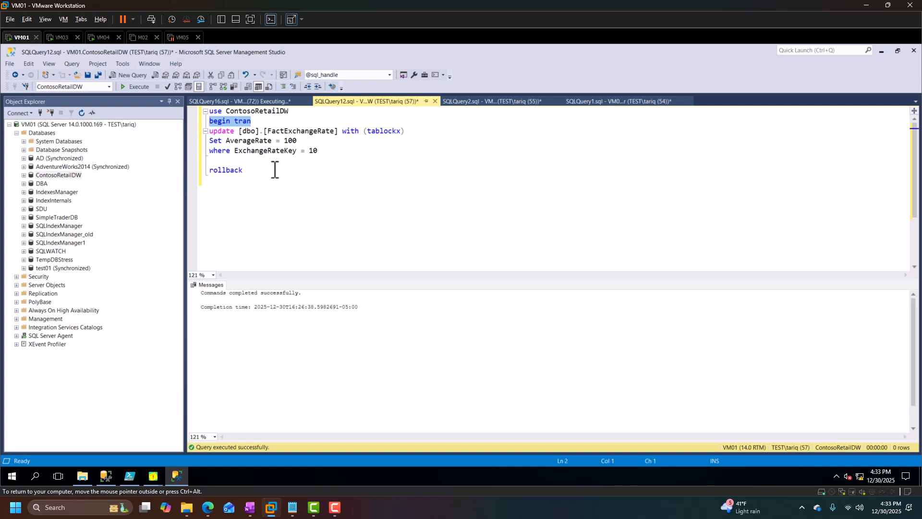
pyautogui.doubleClick(394, 132)
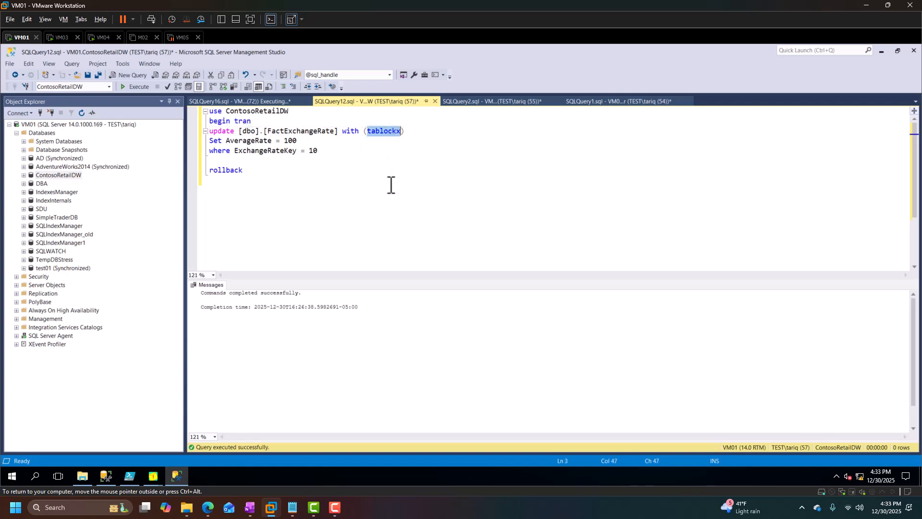
pyautogui.moveTo(331, 150); pyautogui.dragTo(190, 110)
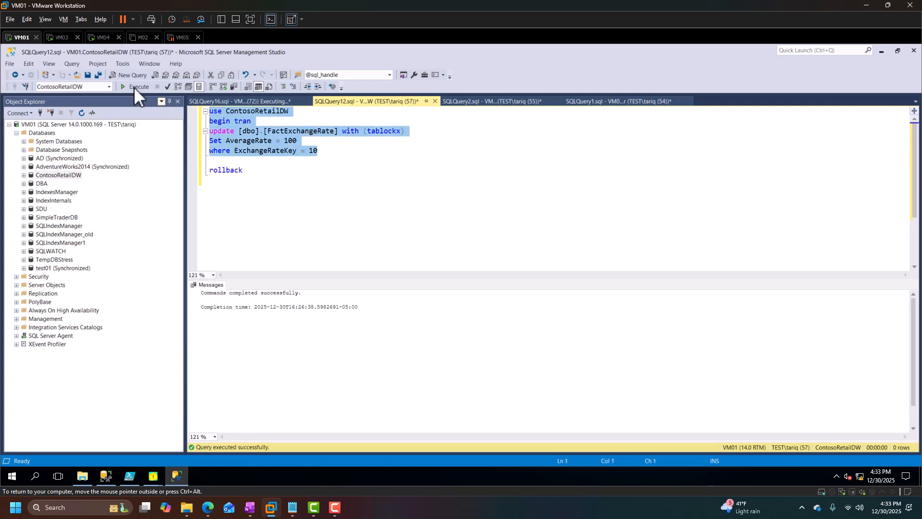
pyautogui.click(134, 87)
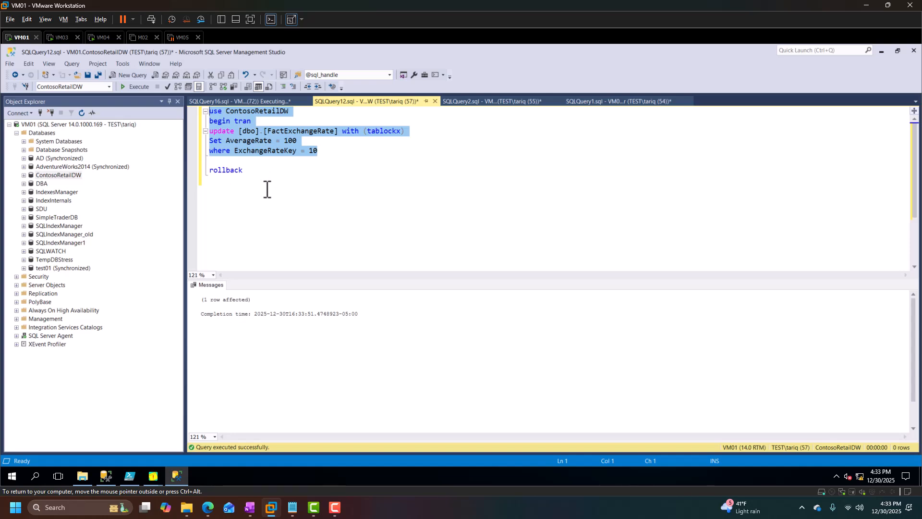
# In SQLQuery2, run the begin tran update of FactInventory with tablockx setting UnitCost = 70.74 where InventoryKey = 10.
pyautogui.click(460, 102)
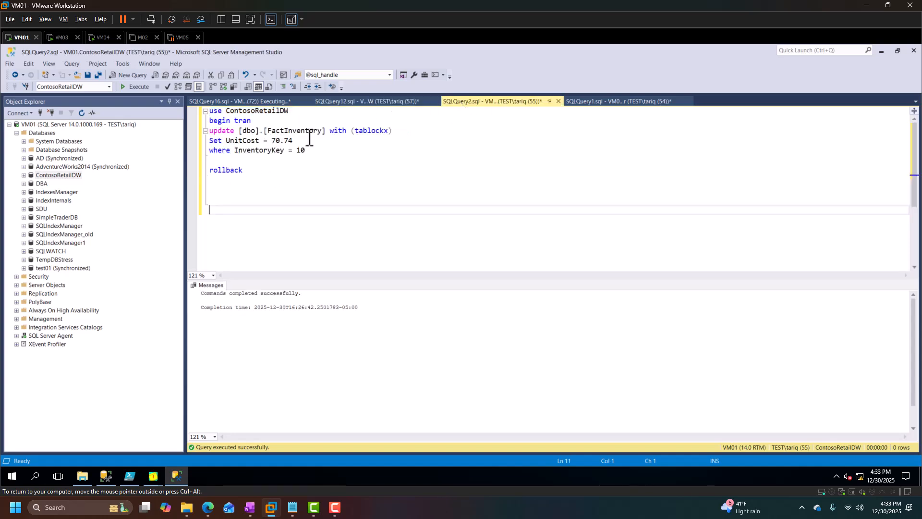
pyautogui.moveTo(308, 151); pyautogui.dragTo(167, 99)
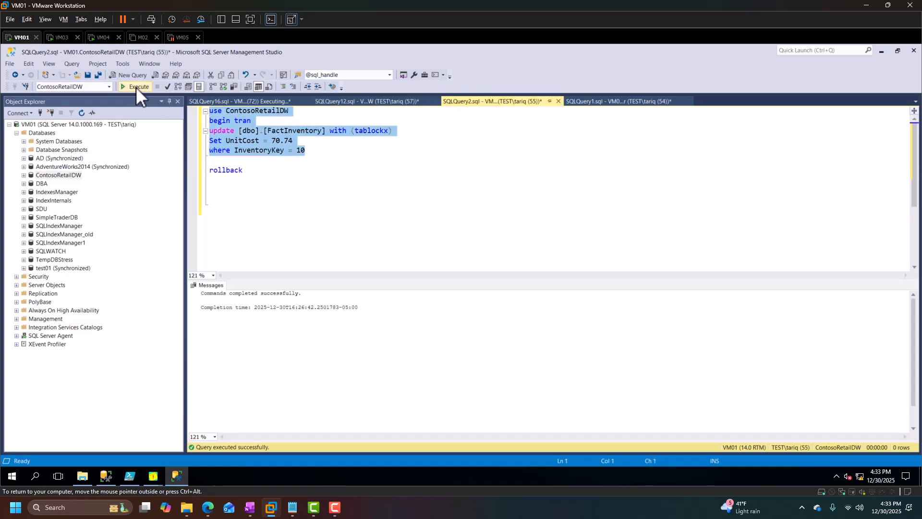
pyautogui.click(134, 87)
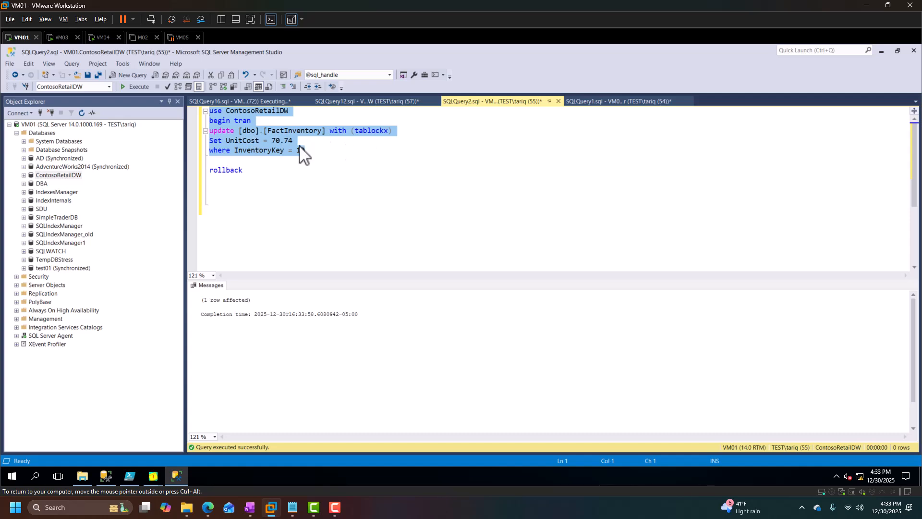
pyautogui.doubleClick(310, 134)
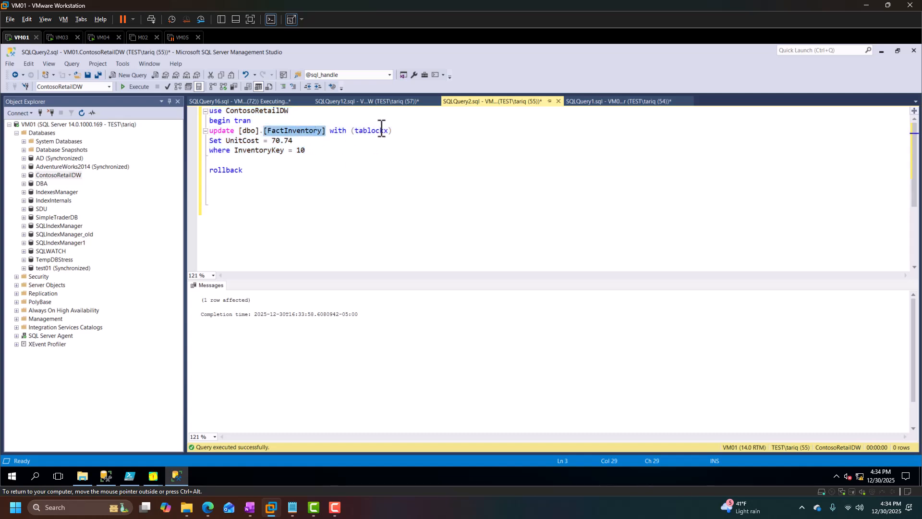
pyautogui.moveTo(376, 135); pyautogui.dragTo(376, 141)
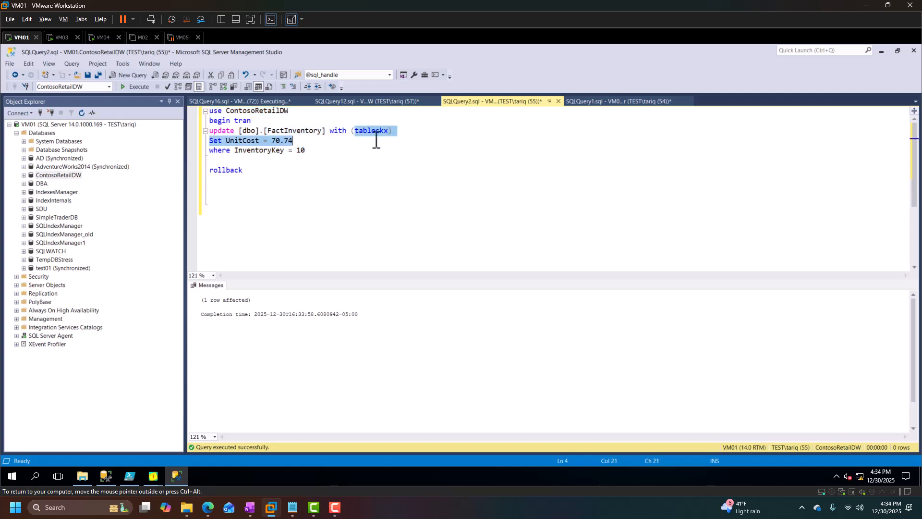
pyautogui.click(330, 170)
pyautogui.click(255, 120)
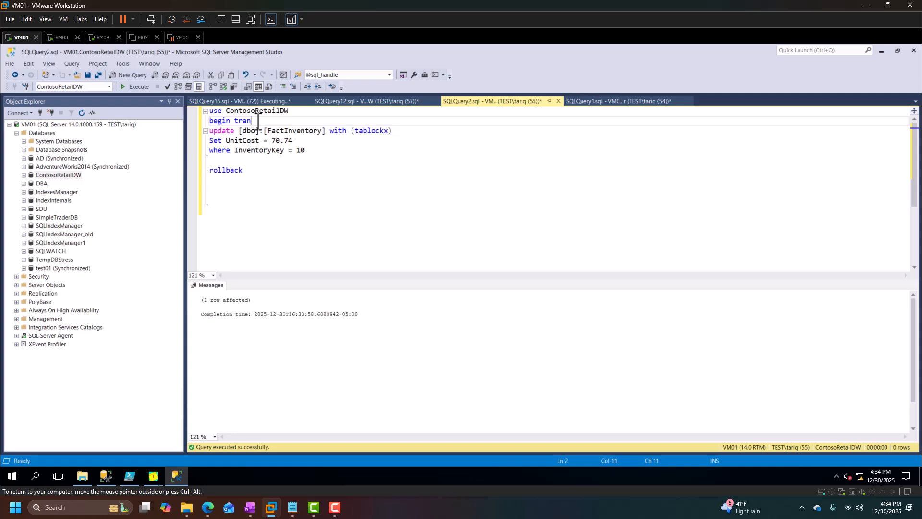
pyautogui.click(317, 151)
# Start the SQLQueryStress loads that select from FactExchangeRate and FactInventory.
pyautogui.moveTo(157, 483)
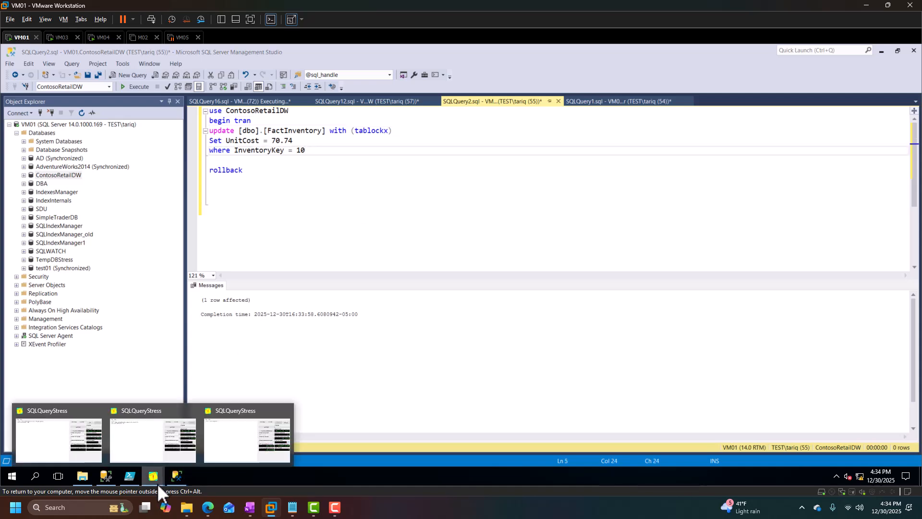
pyautogui.click(135, 440)
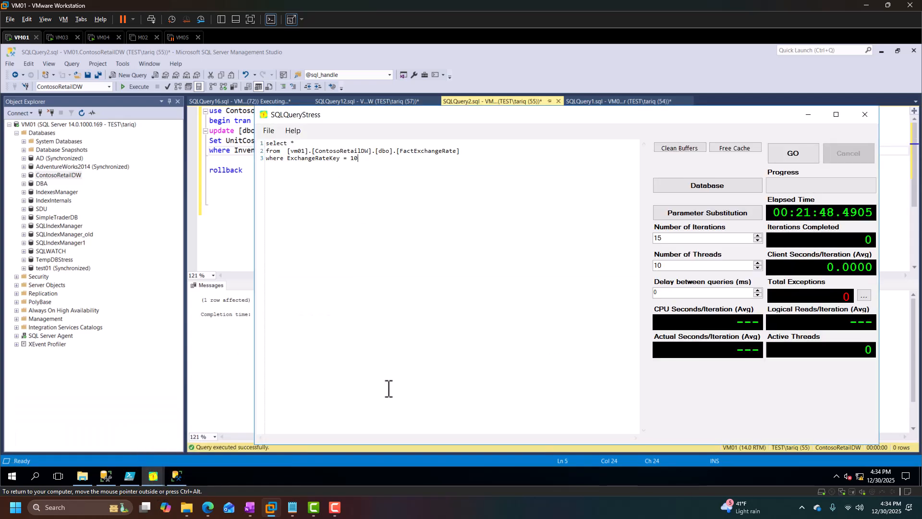
pyautogui.click(795, 155)
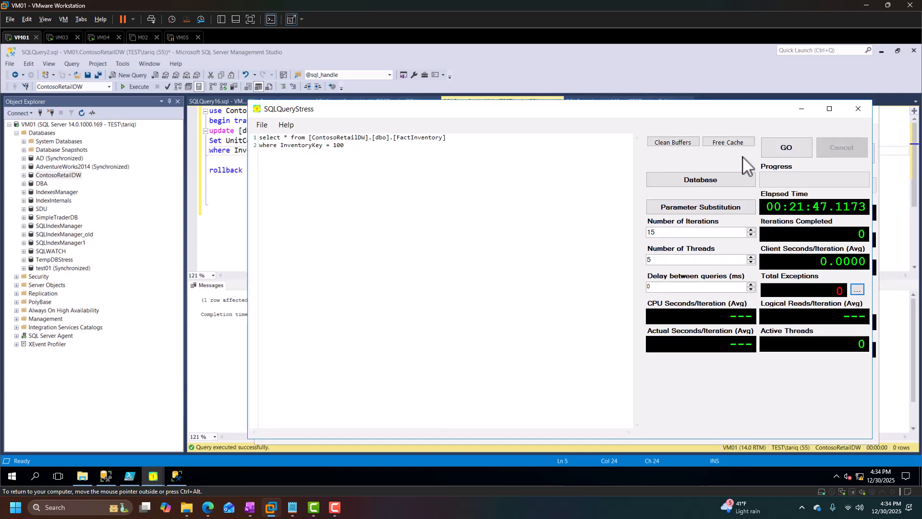
pyautogui.click(792, 154)
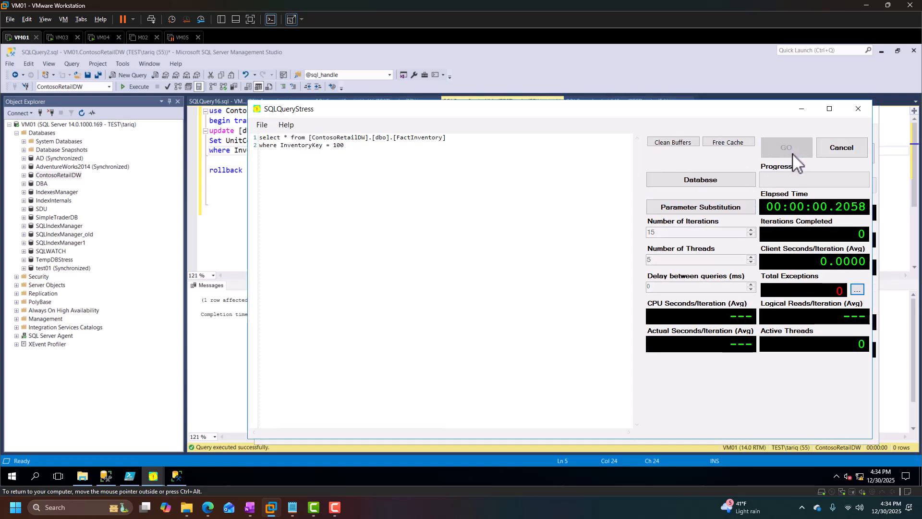
pyautogui.click(224, 218)
# Return to SQLQuery1, select exec sp_sessions and re-run it.
pyautogui.click(601, 101)
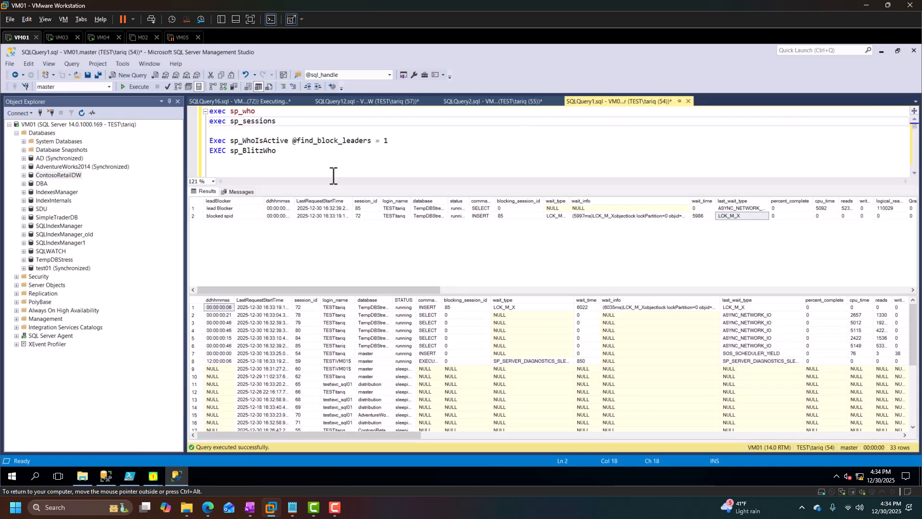
pyautogui.hotkey('shift', 'Home')
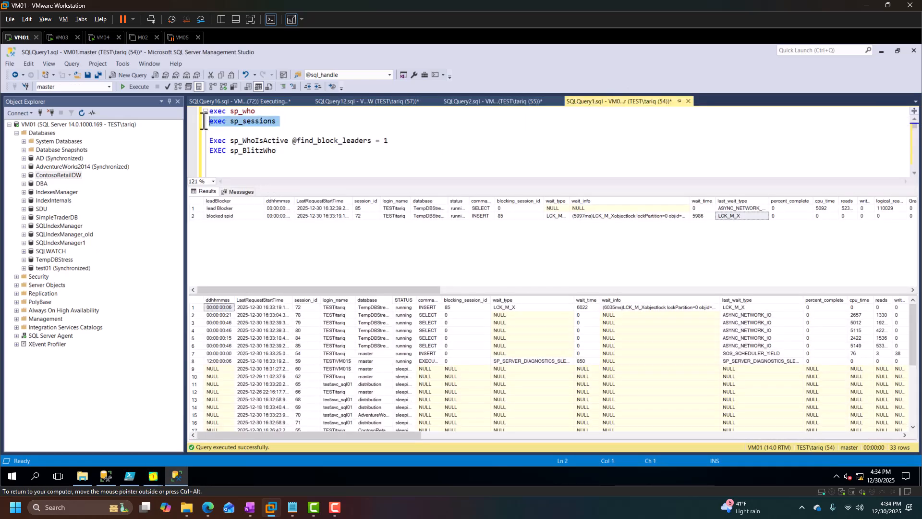
pyautogui.click(128, 87)
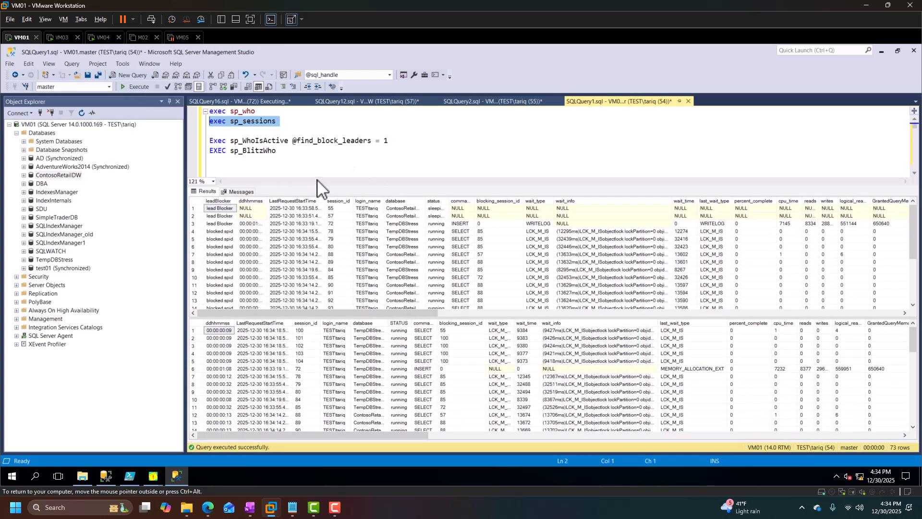
# Run exec sp_who and scroll through its results to examine the blk column for blocked sessions.
pyautogui.moveTo(266, 112); pyautogui.dragTo(160, 98)
pyautogui.click(133, 88)
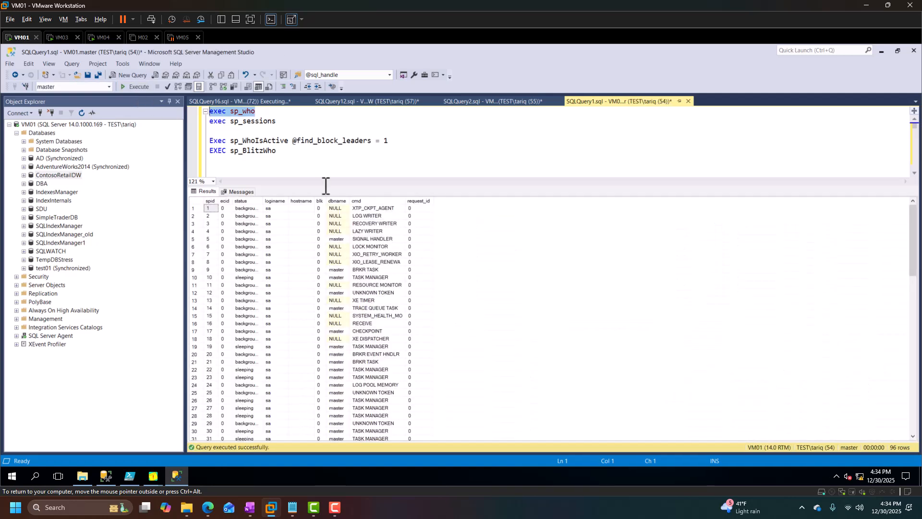
pyautogui.scroll(-9, 319, 355)
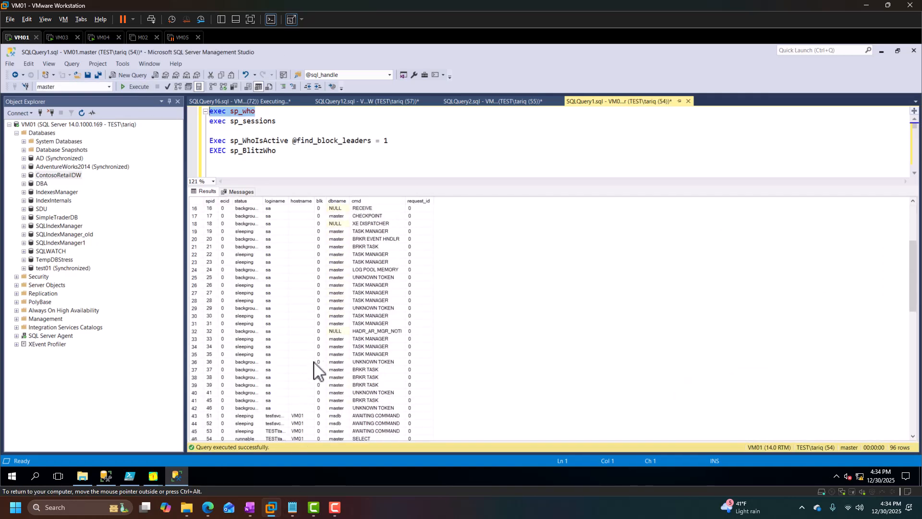
pyautogui.moveTo(329, 201); pyautogui.dragTo(440, 202)
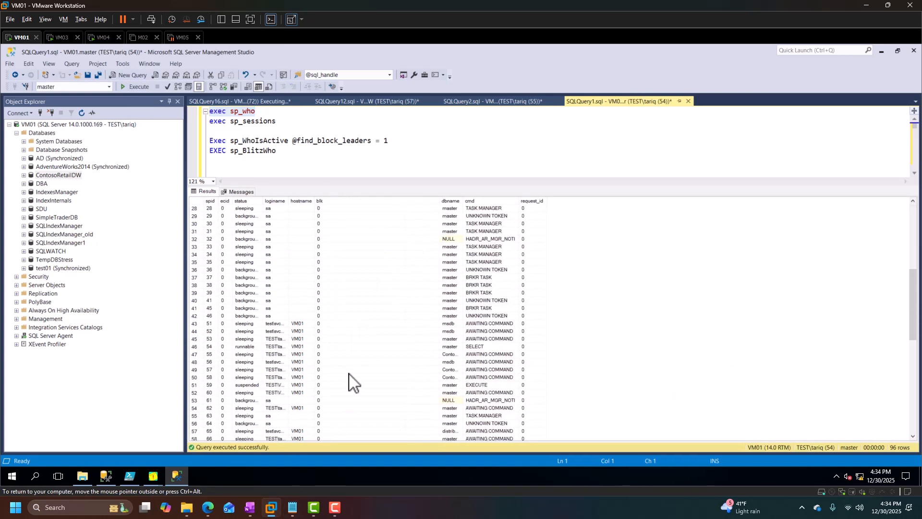
pyautogui.scroll(-8, 360, 389)
pyautogui.click(327, 301)
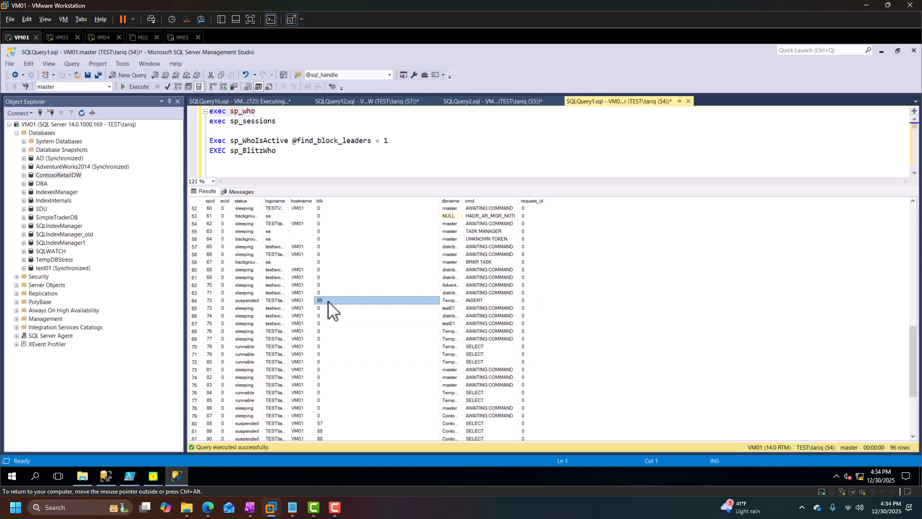
pyautogui.scroll(-1, 329, 429)
pyautogui.click(195, 277)
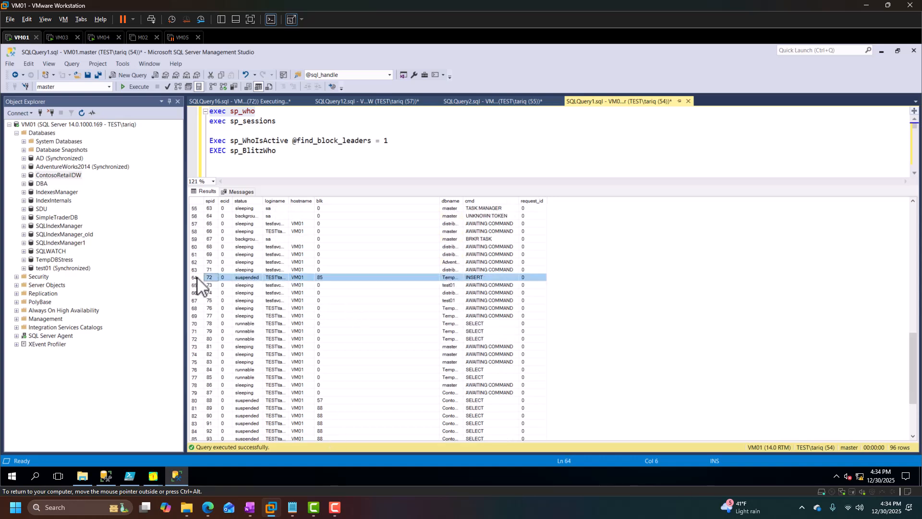
pyautogui.click(211, 277)
pyautogui.click(329, 278)
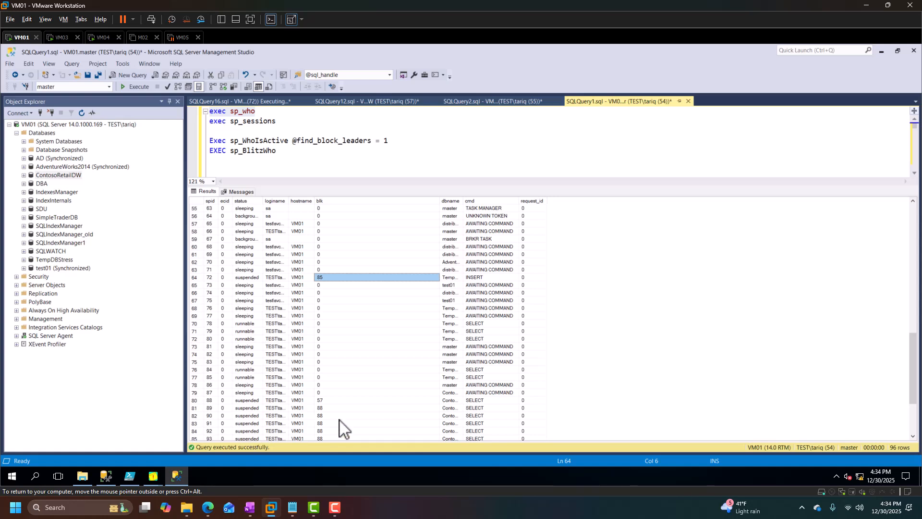
pyautogui.scroll(-4, 340, 420)
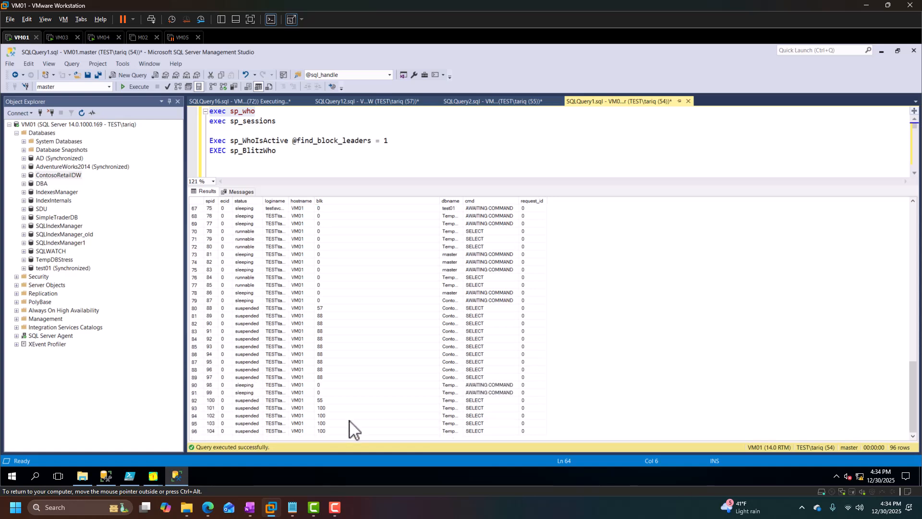
# Run exec sp_sessions in SQLQuery1 and select its lead blocker rows in the results.
pyautogui.moveTo(284, 121); pyautogui.dragTo(193, 122)
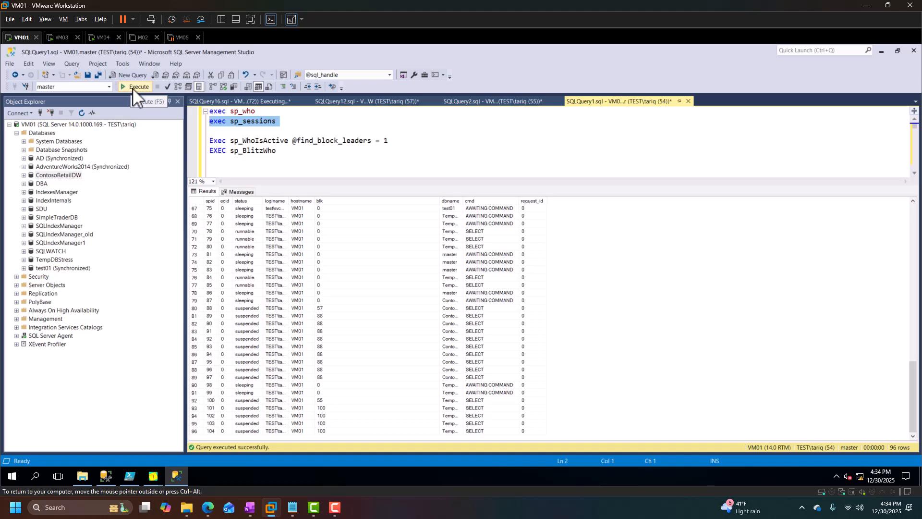
pyautogui.click(132, 88)
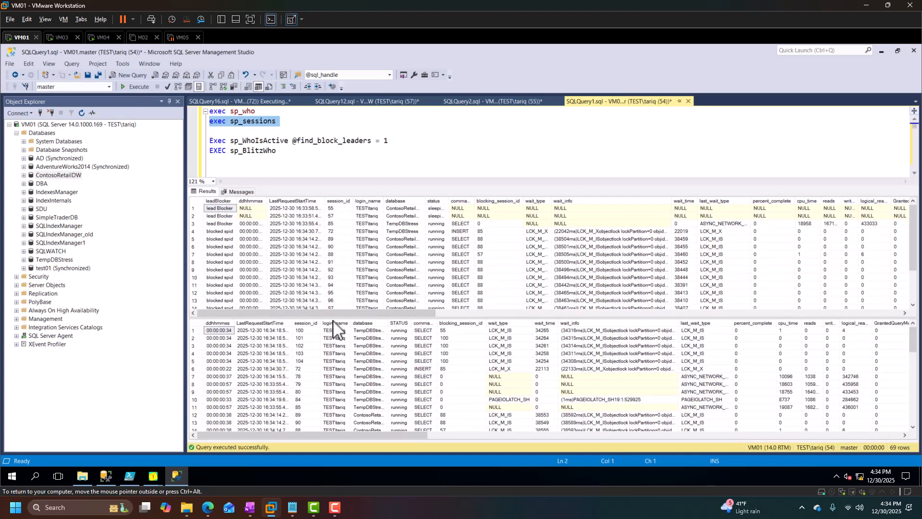
pyautogui.moveTo(338, 319); pyautogui.dragTo(339, 367)
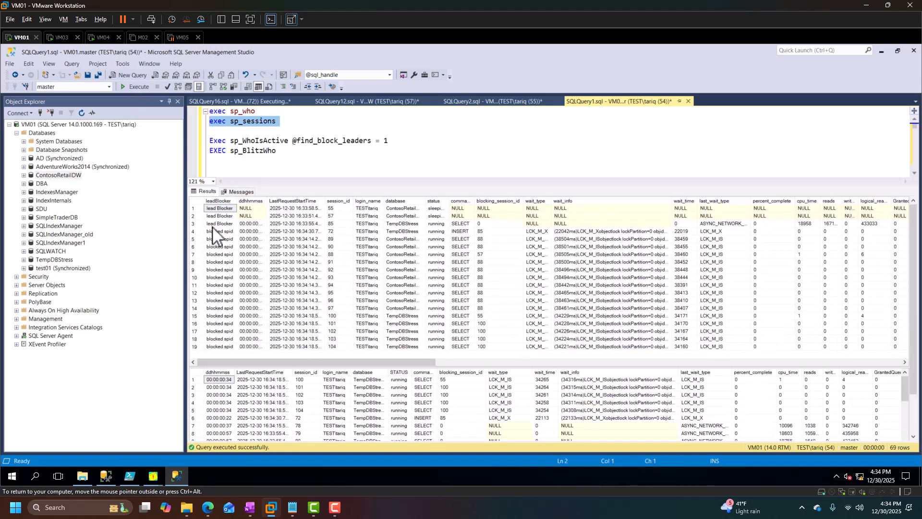
pyautogui.click(194, 208)
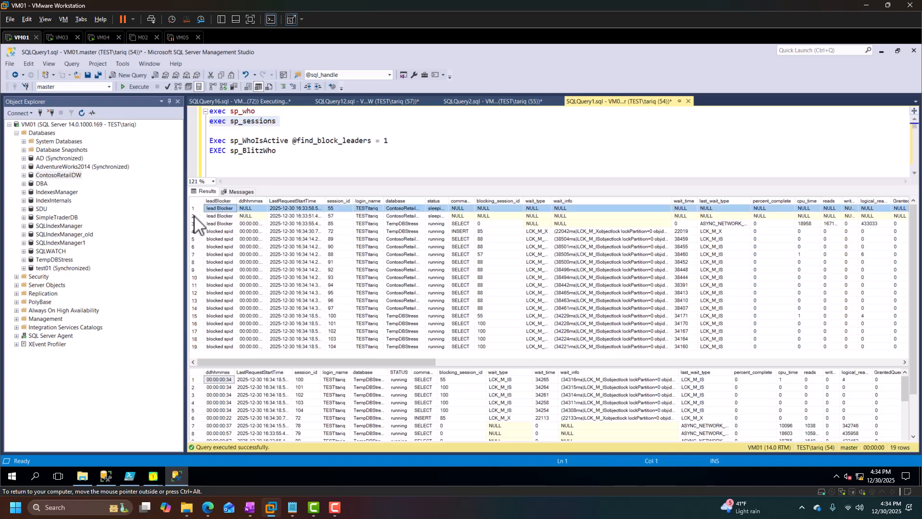
pyautogui.click(194, 216)
pyautogui.click(195, 224)
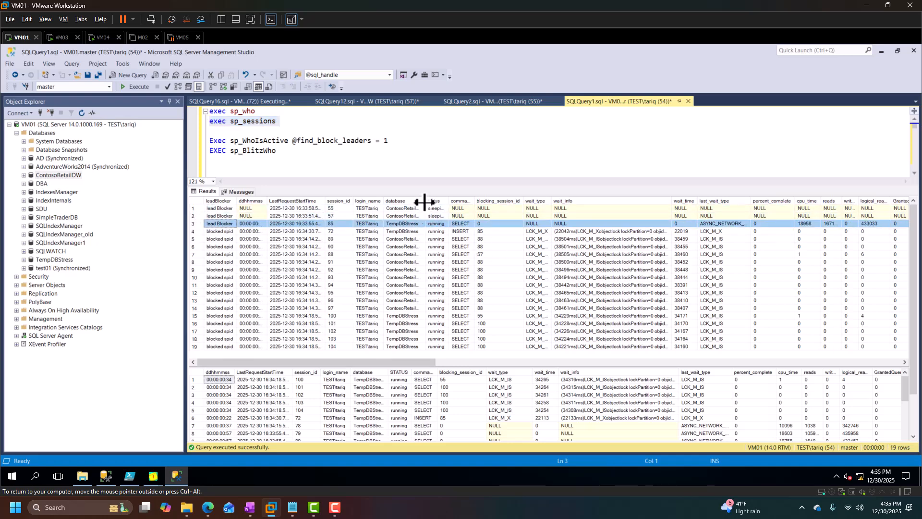
# Scroll across the sp_sessions result columns to examine the lead blockers' input buffers, isolation level and open transactions.
pyautogui.moveTo(424, 202); pyautogui.dragTo(503, 201)
pyautogui.click(410, 210)
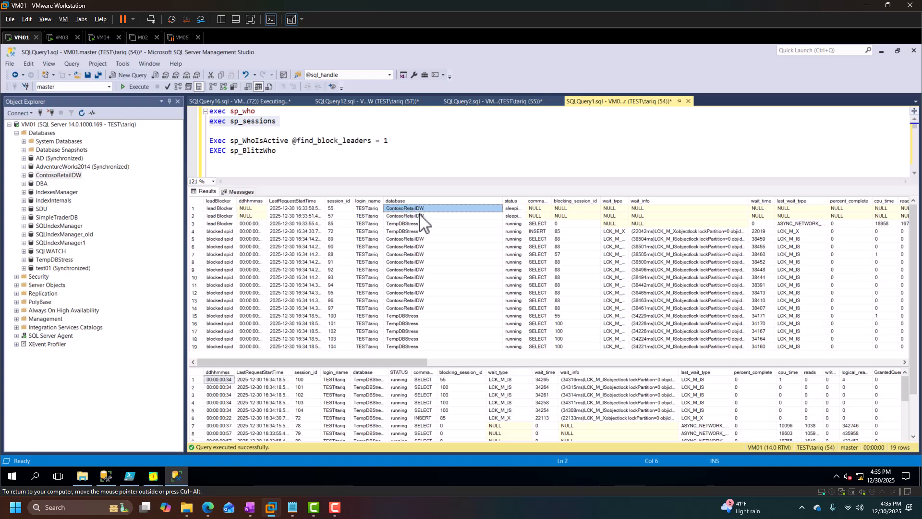
pyautogui.moveTo(422, 362); pyautogui.dragTo(639, 385)
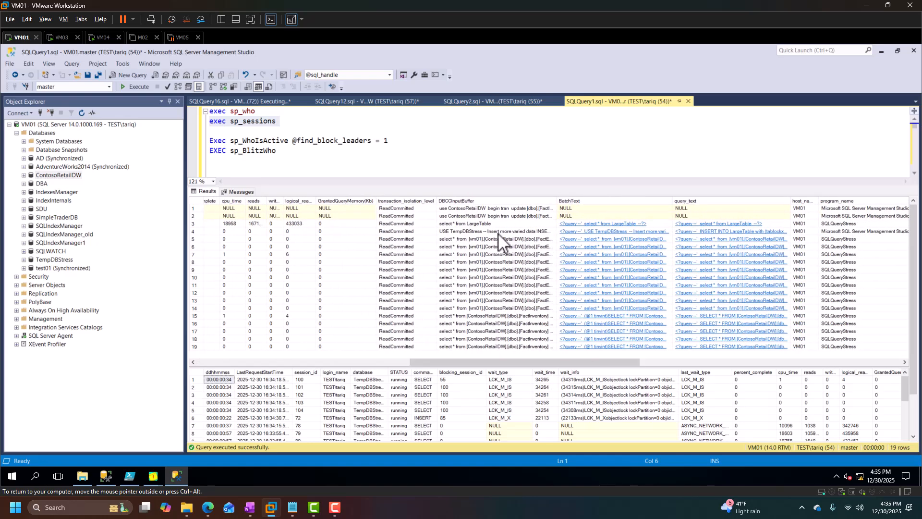
pyautogui.moveTo(495, 209); pyautogui.dragTo(494, 222)
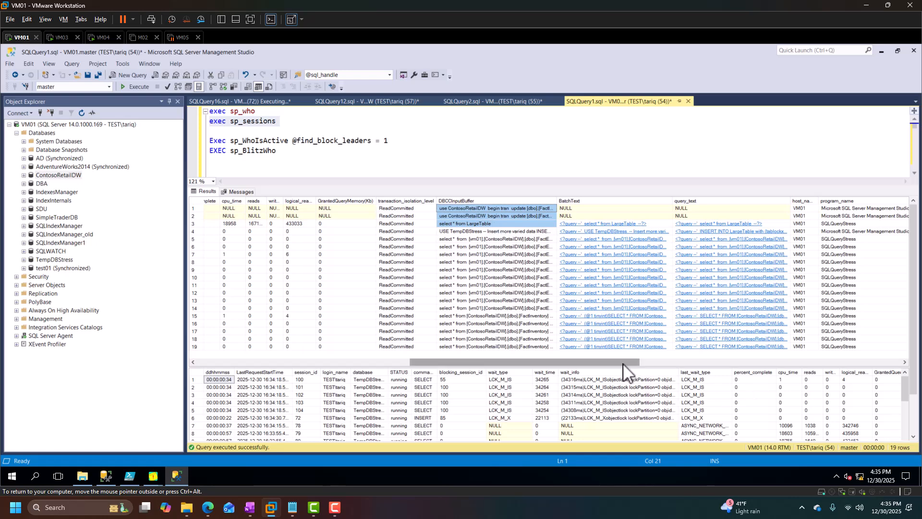
pyautogui.moveTo(613, 362); pyautogui.dragTo(724, 372)
pyautogui.moveTo(786, 208); pyautogui.dragTo(786, 218)
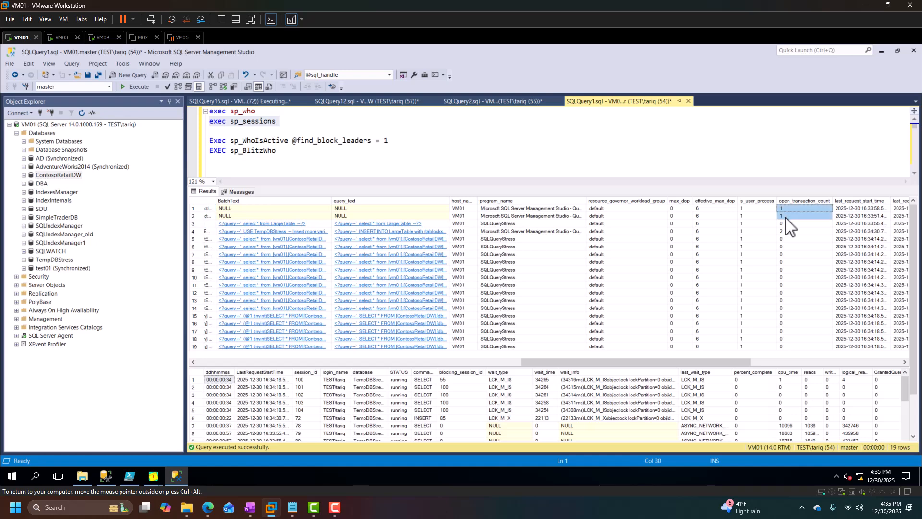
pyautogui.moveTo(648, 363); pyautogui.dragTo(557, 363)
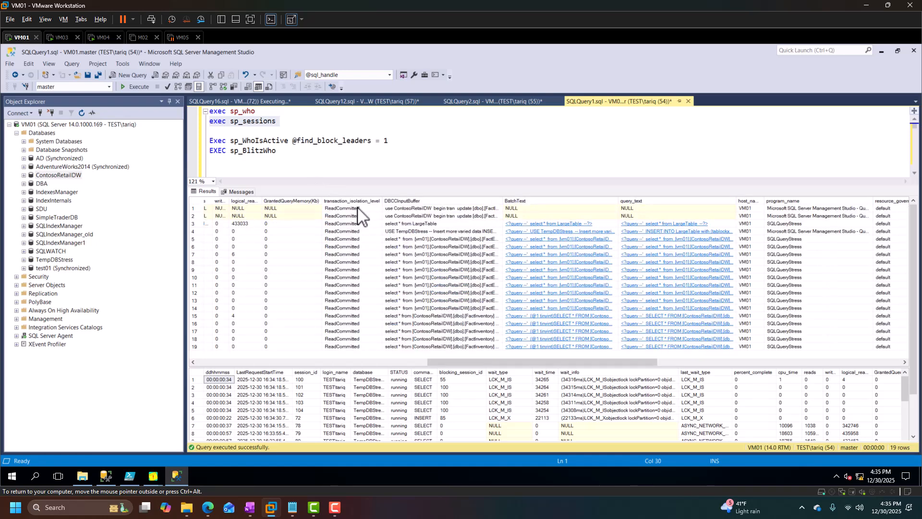
pyautogui.moveTo(358, 210); pyautogui.dragTo(359, 224)
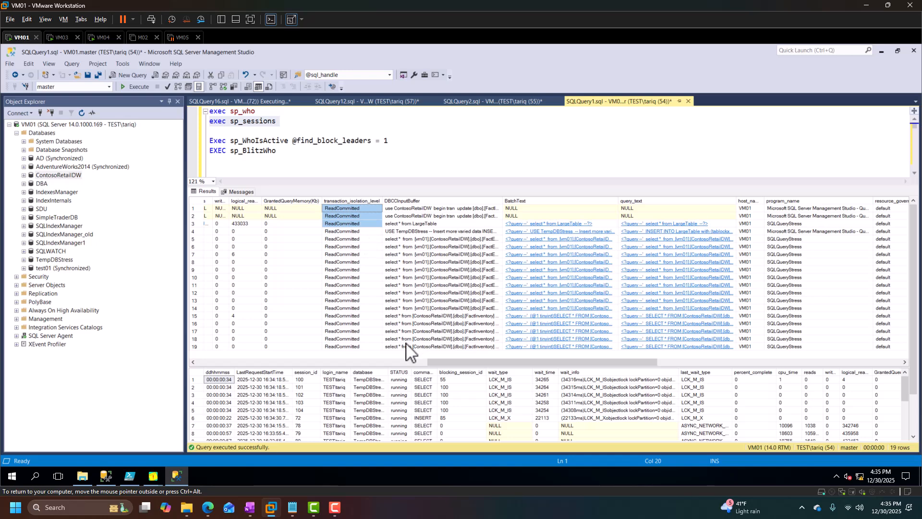
pyautogui.click(387, 363)
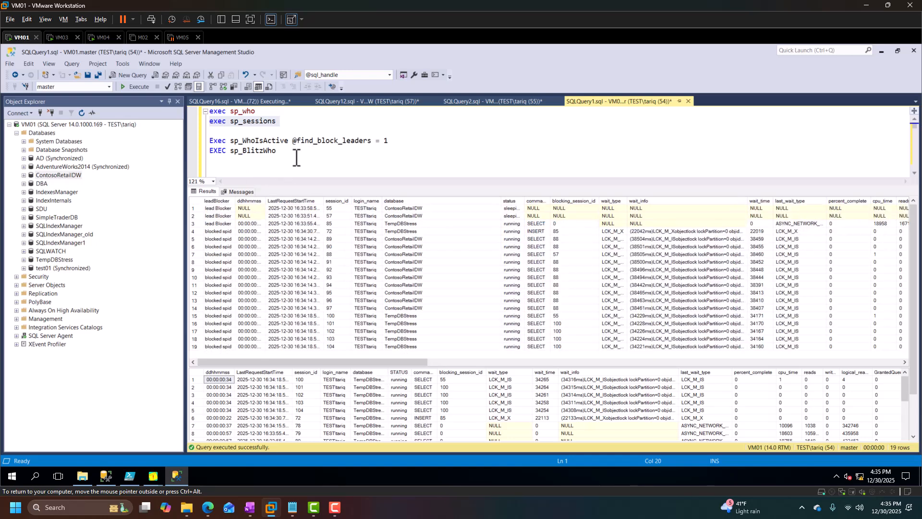
pyautogui.moveTo(405, 143); pyautogui.dragTo(201, 142)
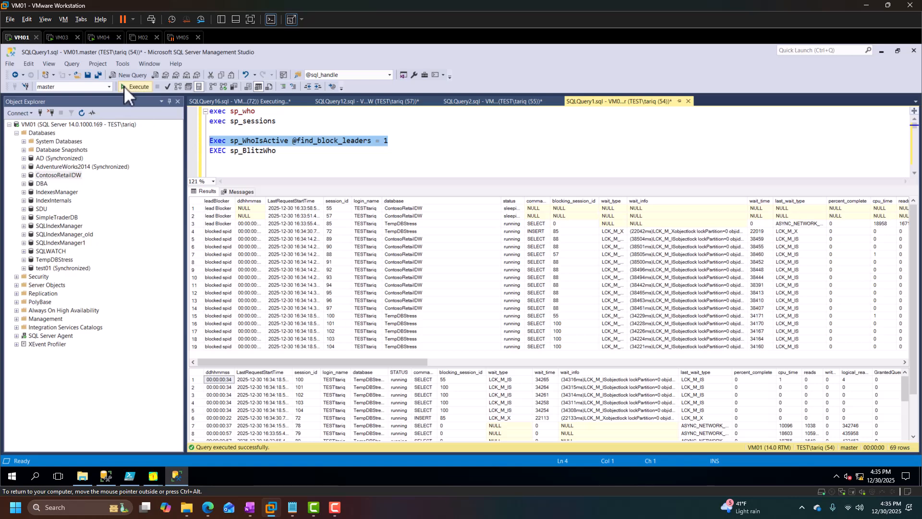
pyautogui.click(125, 86)
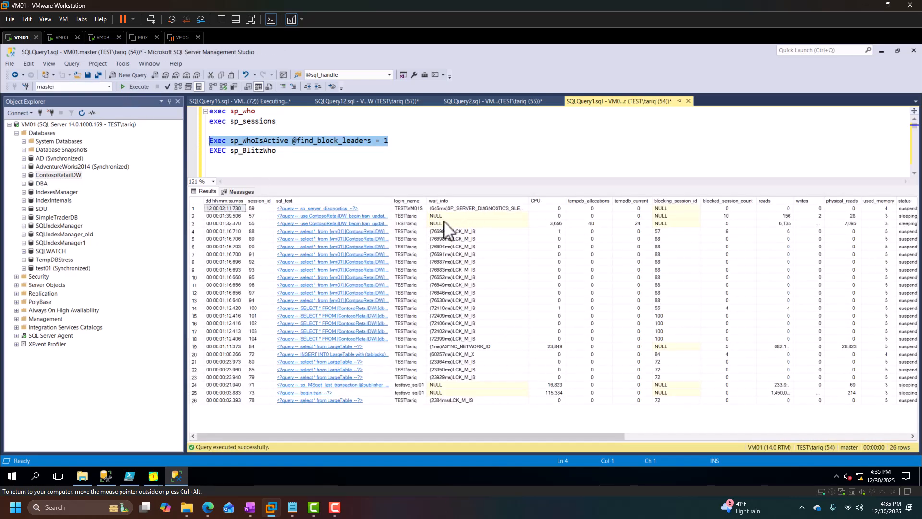
pyautogui.moveTo(443, 216); pyautogui.dragTo(449, 223)
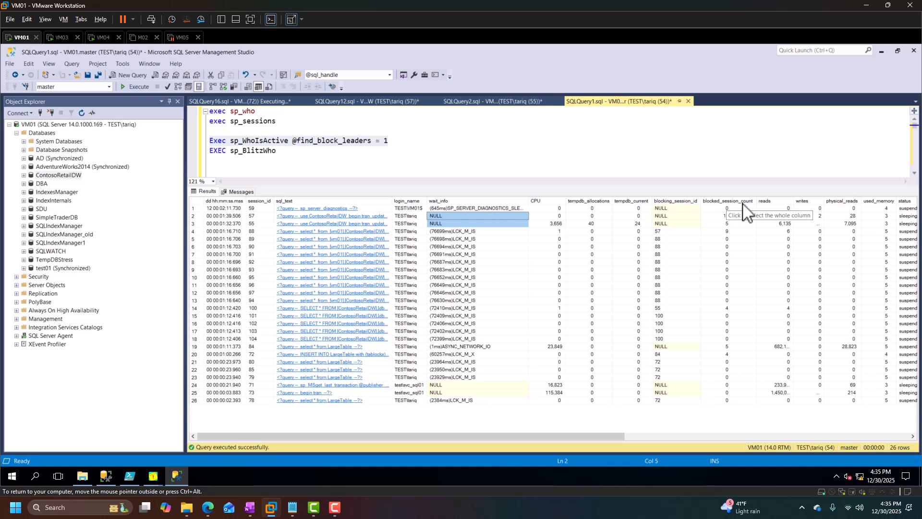
pyautogui.click(727, 201)
pyautogui.click(730, 232)
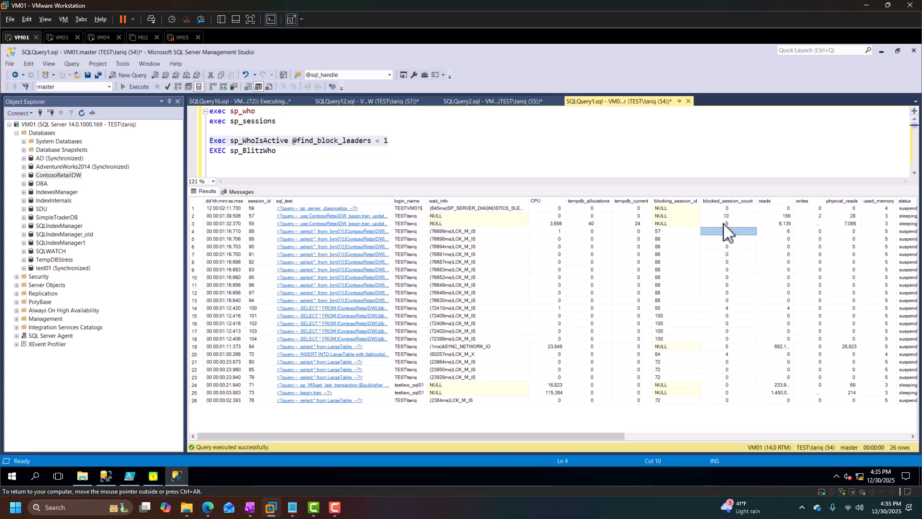
pyautogui.click(727, 217)
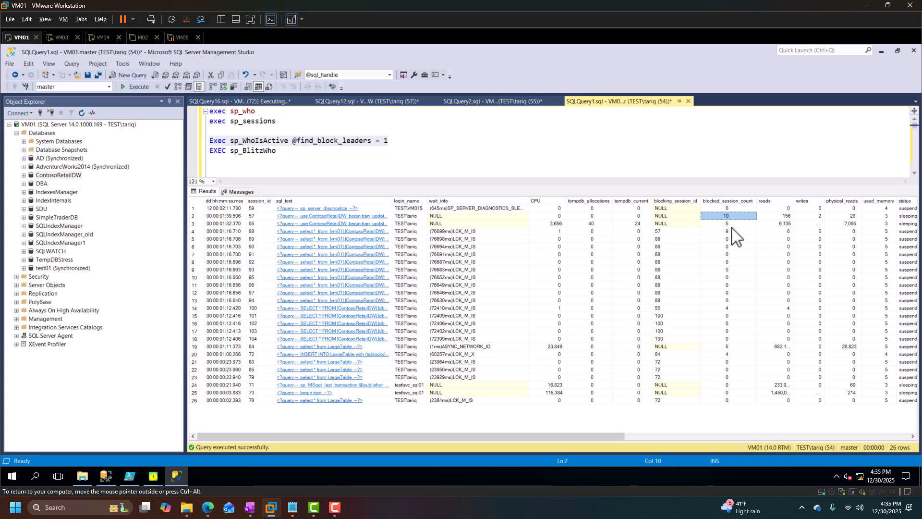
pyautogui.click(728, 223)
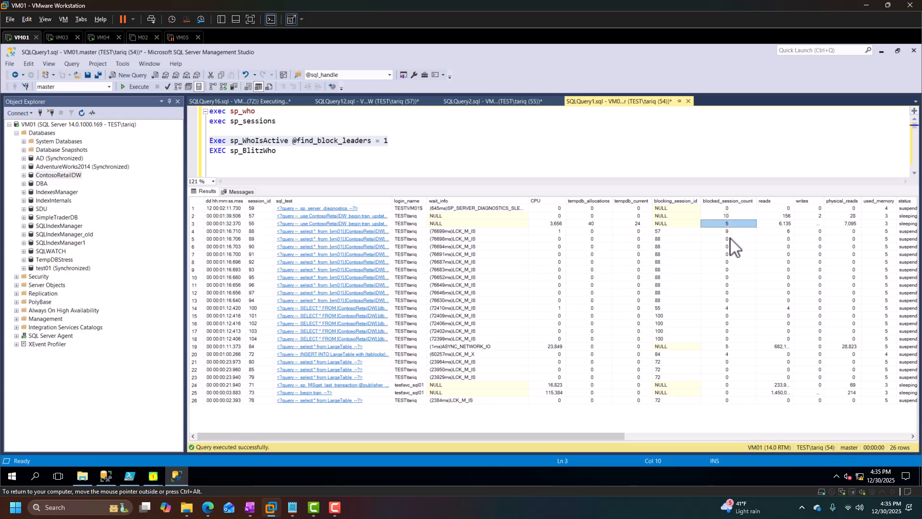
pyautogui.click(730, 232)
pyautogui.click(733, 216)
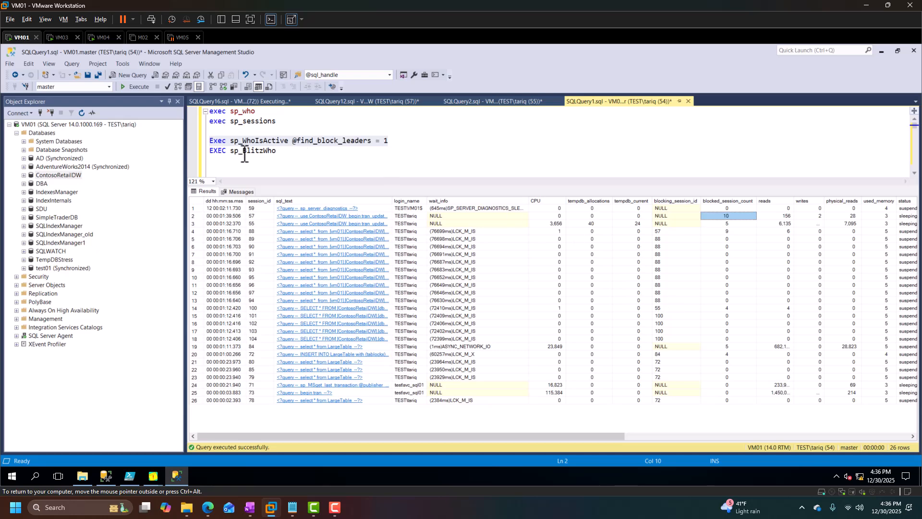
# Run EXEC sp_BlitzWho and examine its blocking_session_id column to trace the blocking chain.
pyautogui.moveTo(294, 153); pyautogui.dragTo(177, 151)
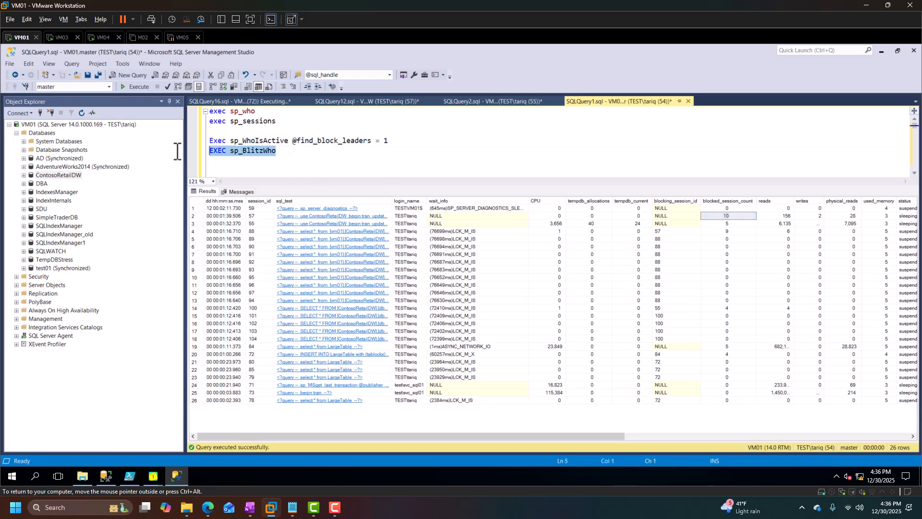
pyautogui.click(121, 89)
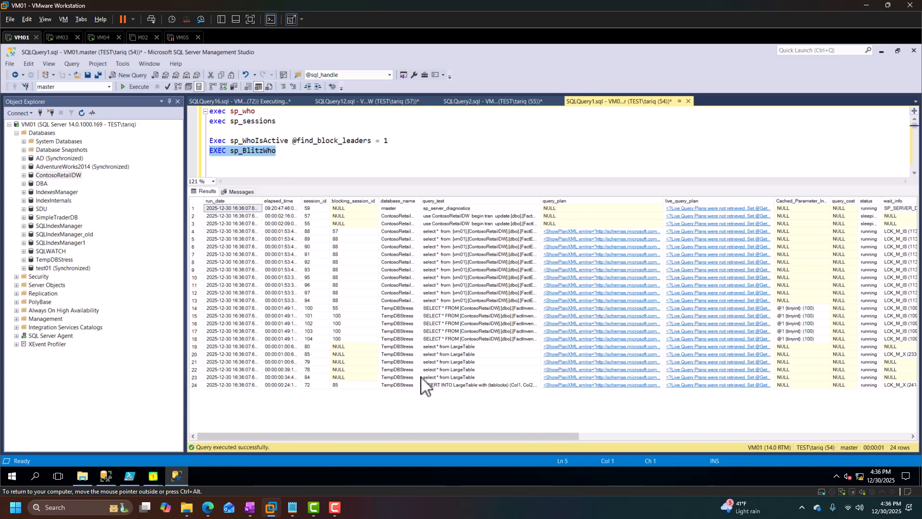
pyautogui.click(355, 201)
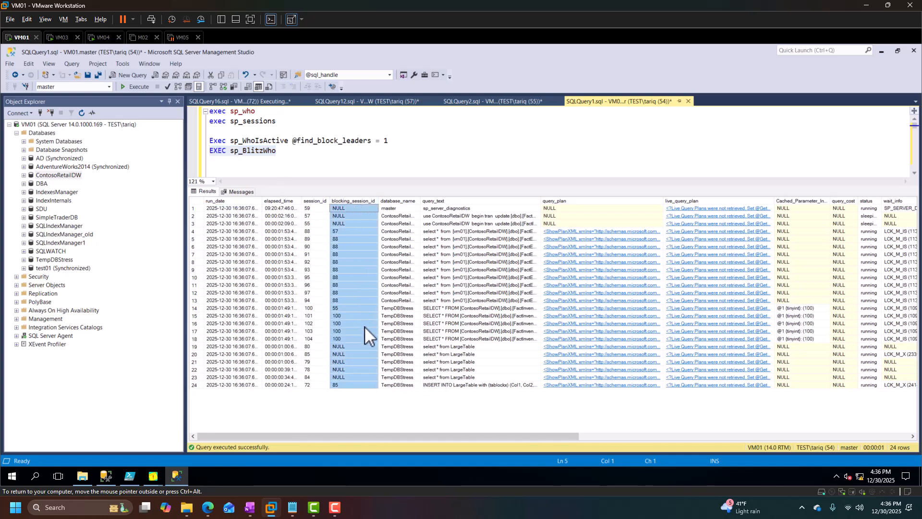
pyautogui.click(350, 254)
pyautogui.moveTo(338, 223); pyautogui.dragTo(246, 215)
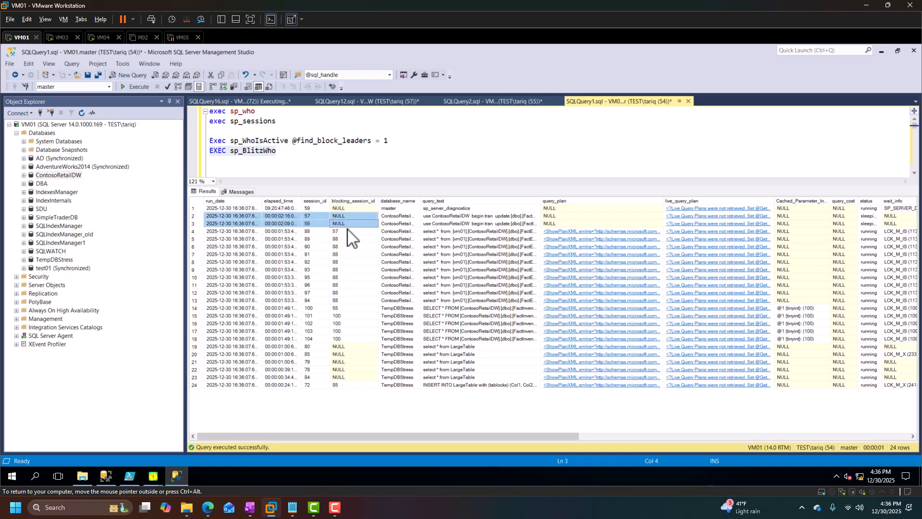
pyautogui.click(324, 152)
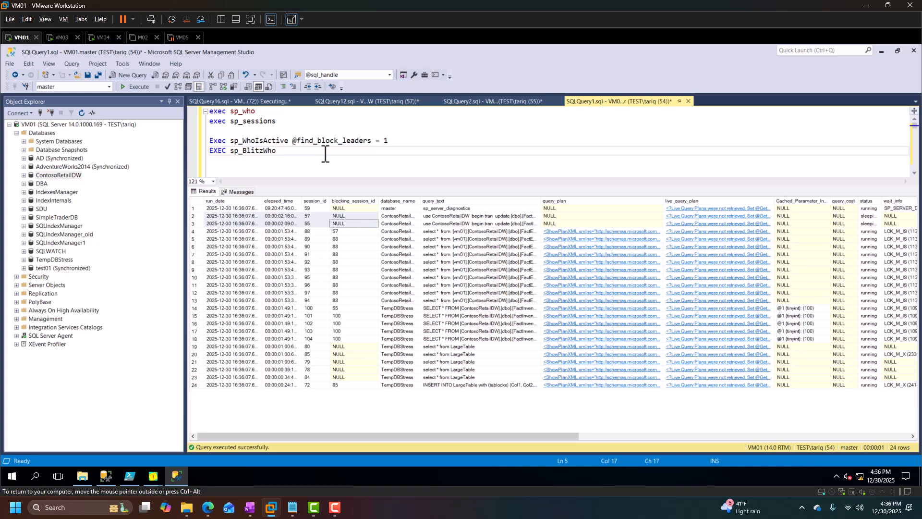
# Switch to VM03 and re-run the linked-server queries on FactExchangeRate in SQLQuery16 and FactInventory in SQLQuery10.
pyautogui.click(60, 37)
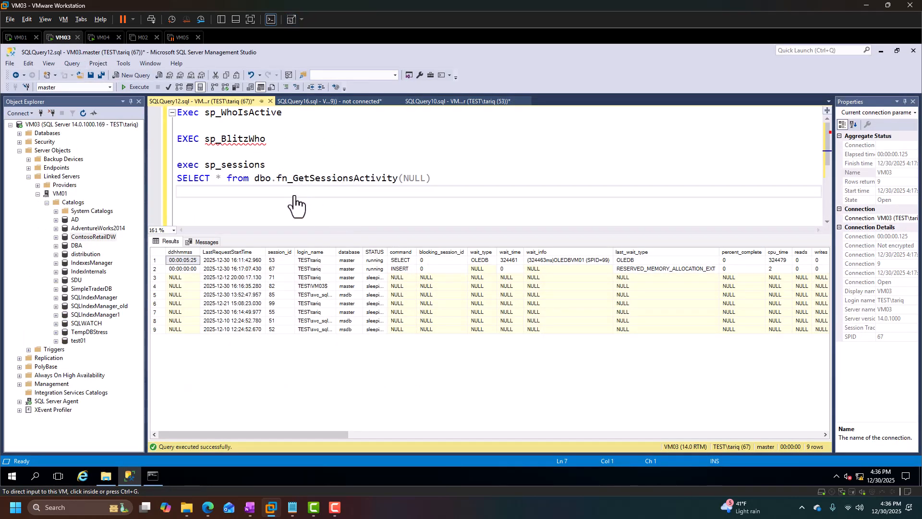
pyautogui.click(339, 108)
pyautogui.click(140, 87)
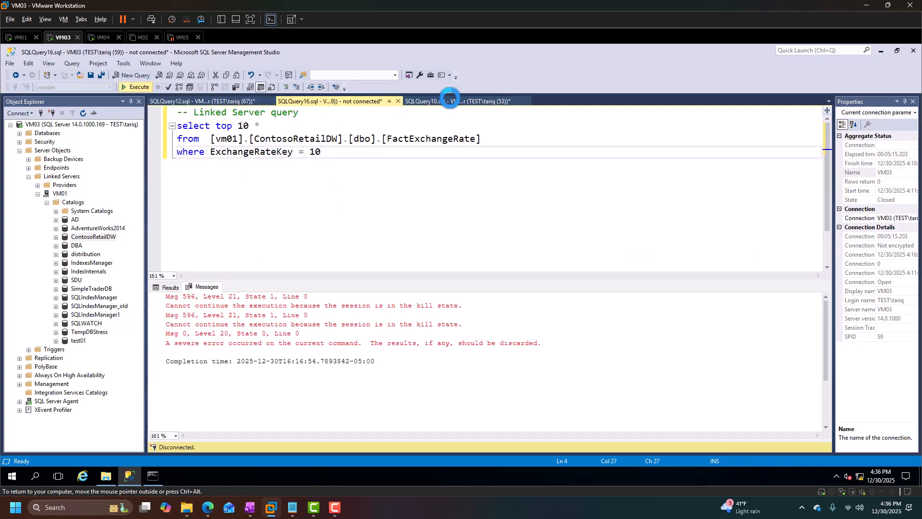
pyautogui.click(449, 101)
pyautogui.press('F5')
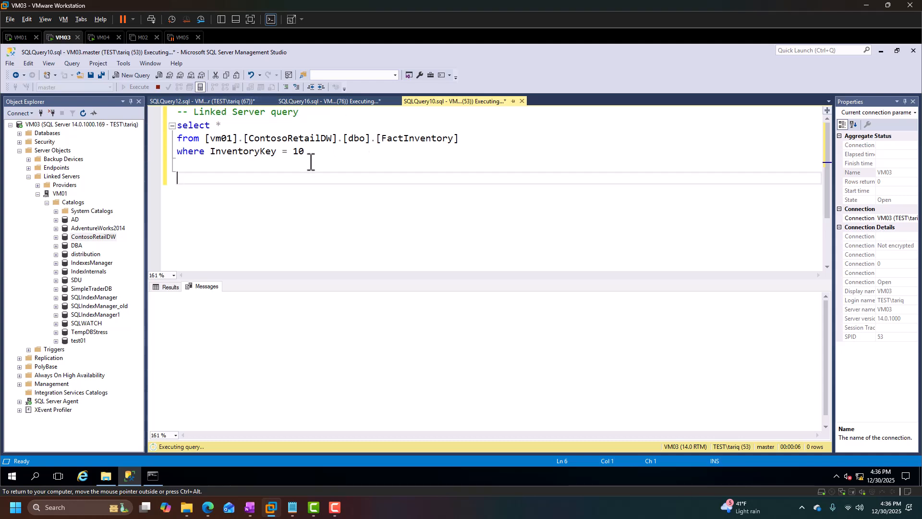
# In SQLQuery12, run Exec sp_WhoIsActive twice and inspect the wait_info of the linked-server sessions.
pyautogui.doubleClick(219, 140)
pyautogui.click(303, 185)
pyautogui.click(210, 102)
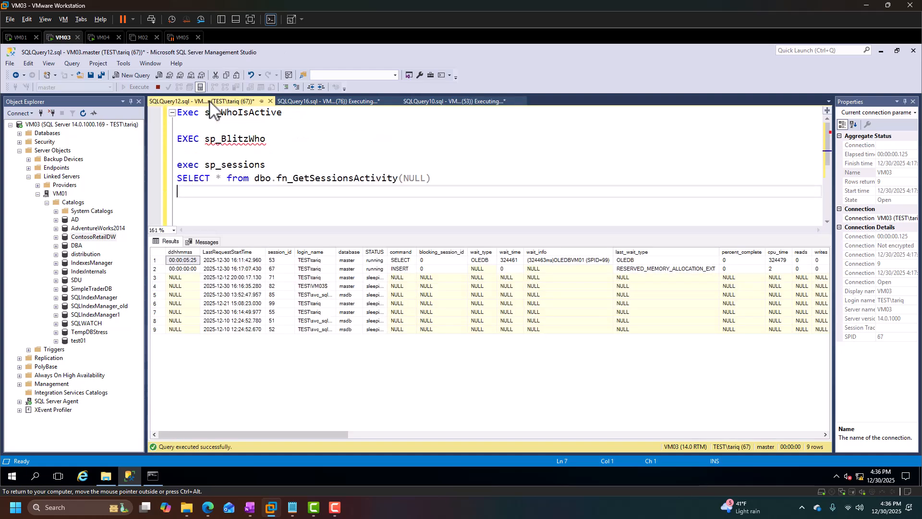
pyautogui.moveTo(298, 112); pyautogui.dragTo(175, 112)
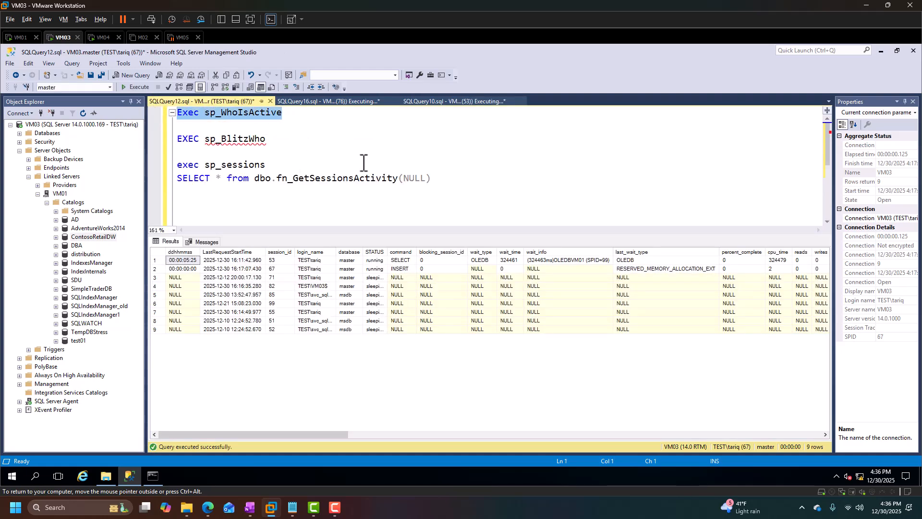
pyautogui.click(131, 86)
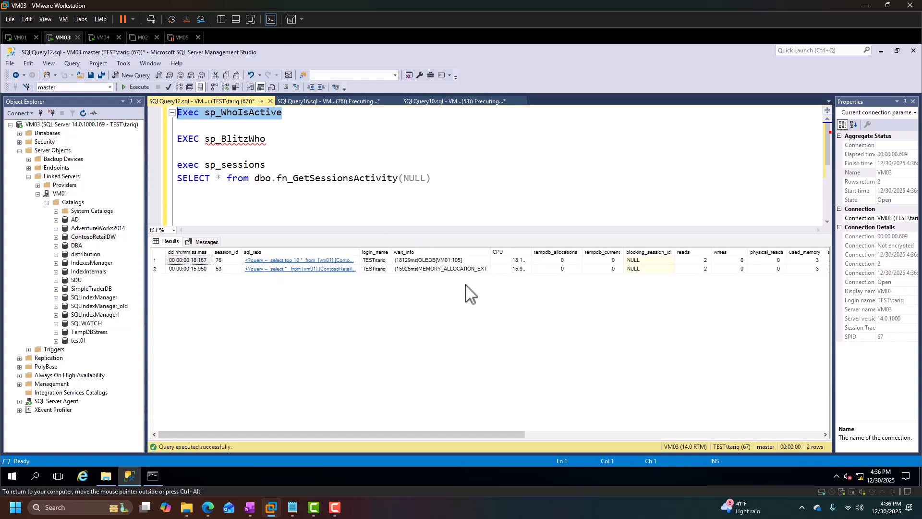
pyautogui.click(436, 260)
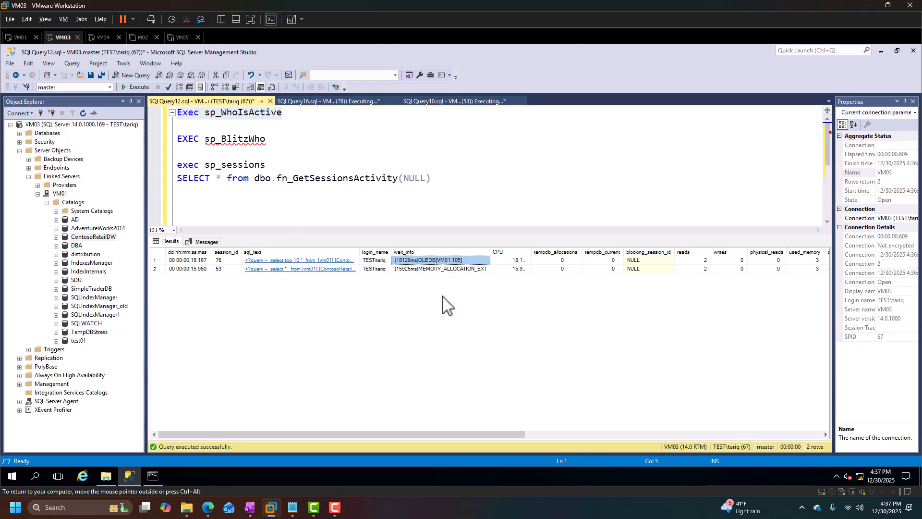
pyautogui.click(134, 89)
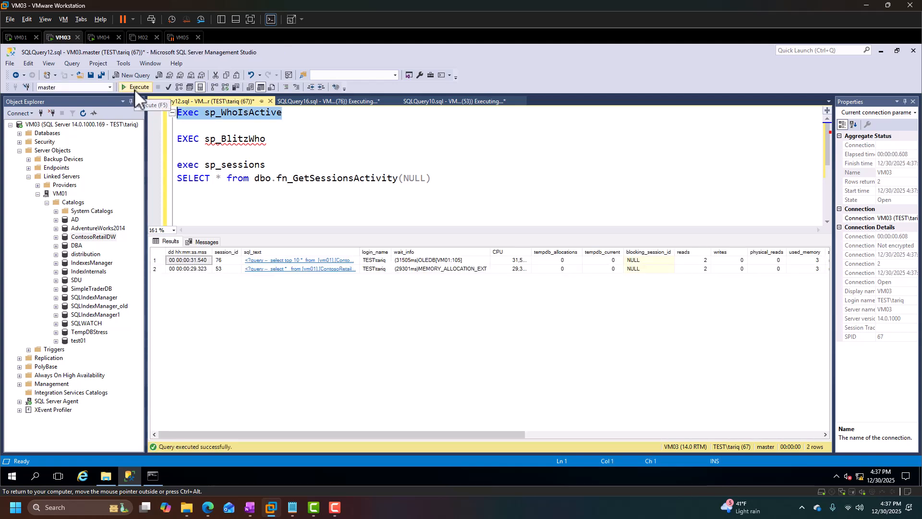
pyautogui.click(425, 260)
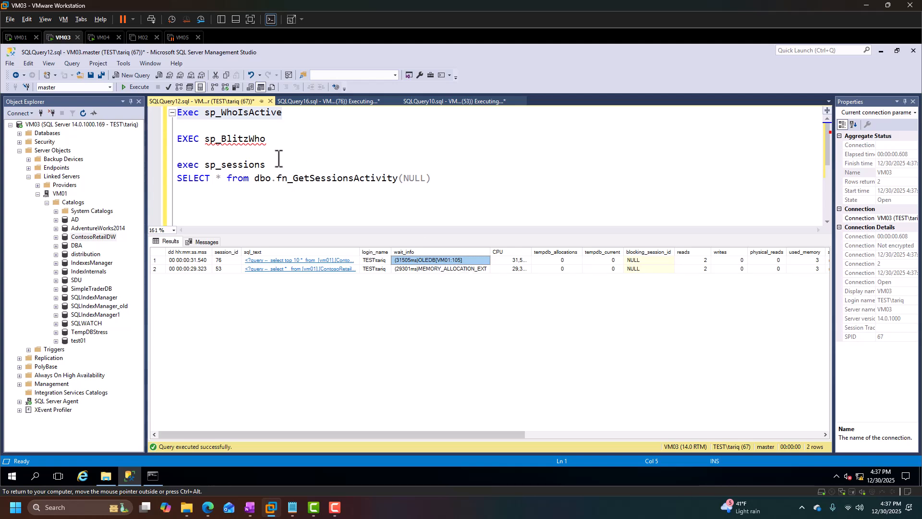
# Run EXEC sp_BlitzWho in SQLQuery12 on VM03.
pyautogui.moveTo(284, 140); pyautogui.dragTo(166, 140)
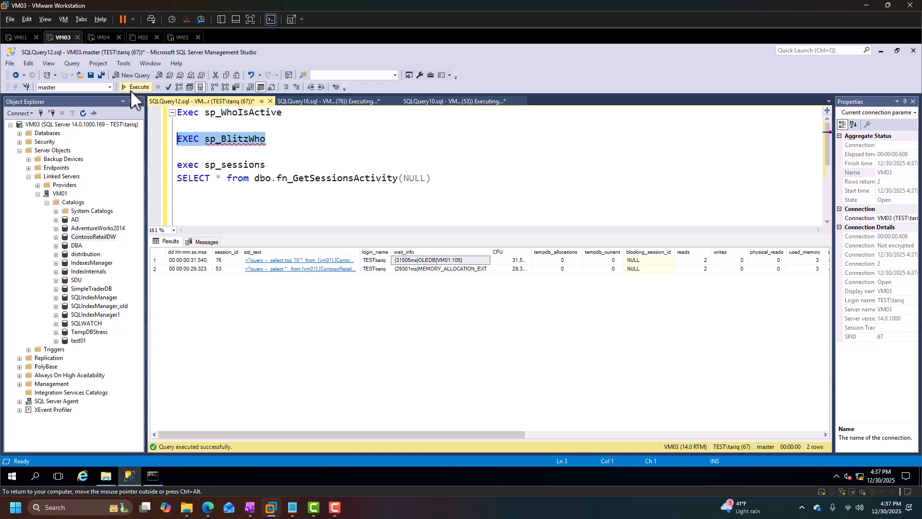
pyautogui.click(130, 89)
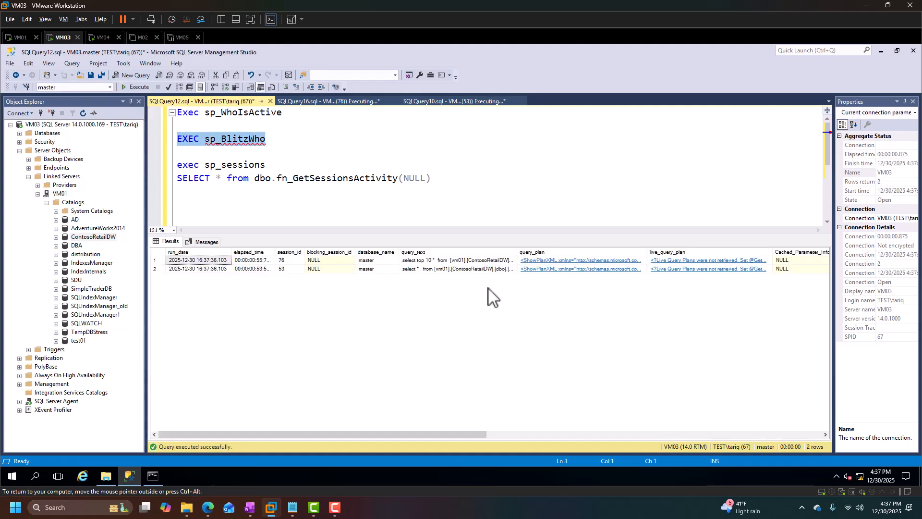
# Scroll the sp_BlitzWho results to examine the wait_info and wait_resource columns of the linked-server sessions.
pyautogui.moveTo(474, 434); pyautogui.dragTo(614, 439)
pyautogui.moveTo(610, 260); pyautogui.dragTo(612, 269)
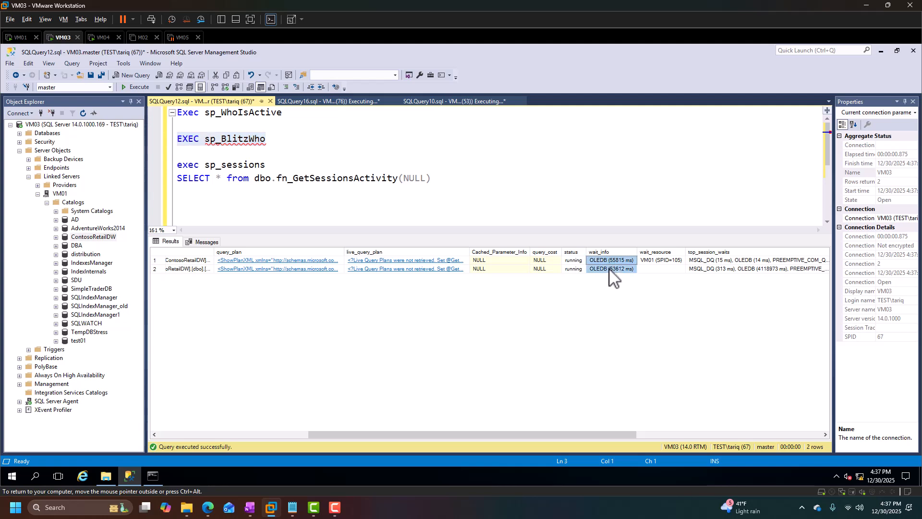
pyautogui.click(654, 262)
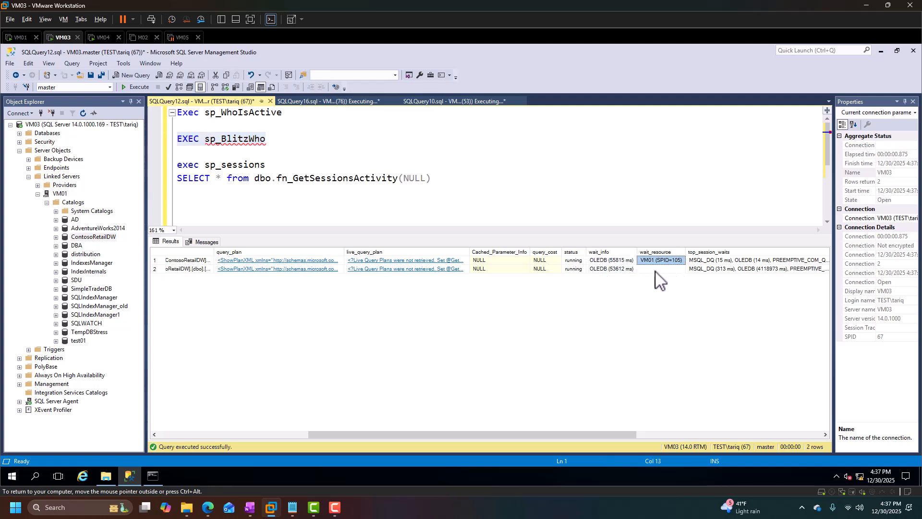
pyautogui.click(609, 270)
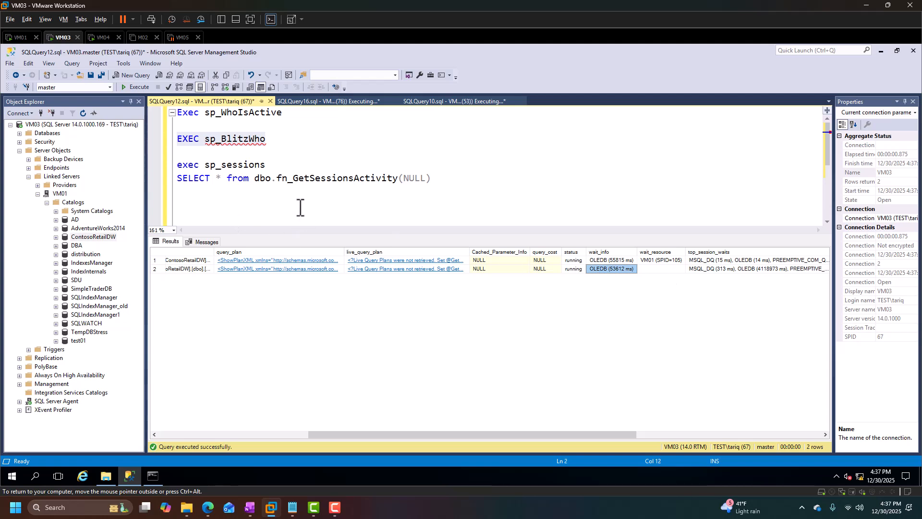
# Check the still-running linked-server queries in SQLQuery16 and SQLQuery10, returning to SQLQuery12.
pyautogui.click(336, 102)
pyautogui.click(433, 102)
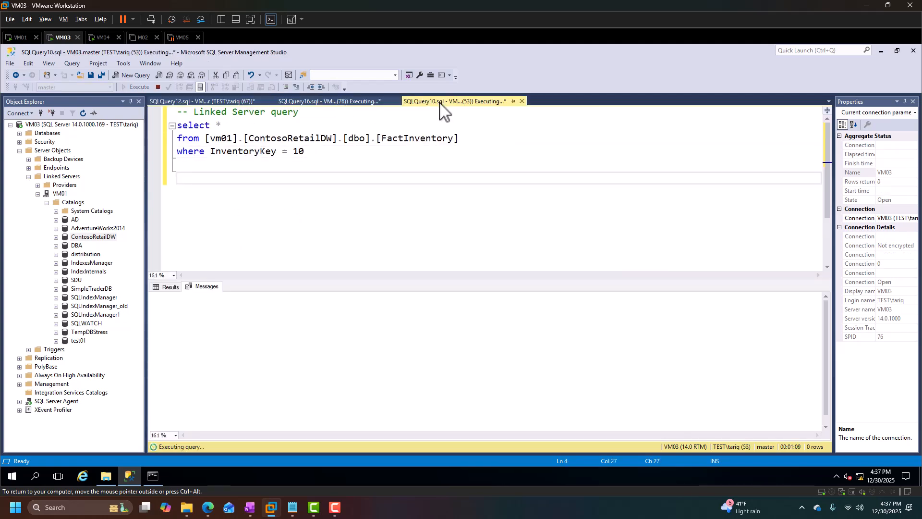
pyautogui.click(182, 102)
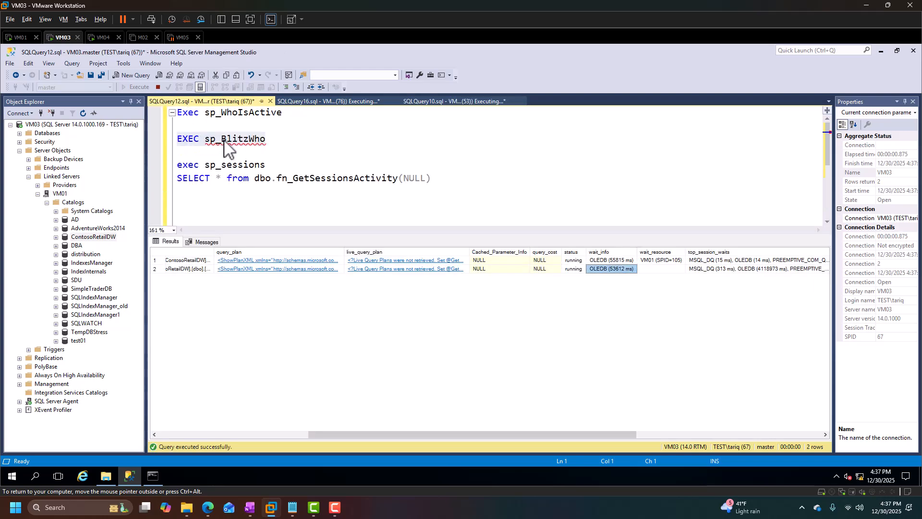
# Run exec sp_sessions in SQLQuery12 and examine the wait_type, wait_info and last_wait_type of the linked-server sessions.
pyautogui.moveTo(314, 182); pyautogui.dragTo(435, 182)
pyautogui.moveTo(271, 165); pyautogui.dragTo(177, 164)
pyautogui.click(140, 87)
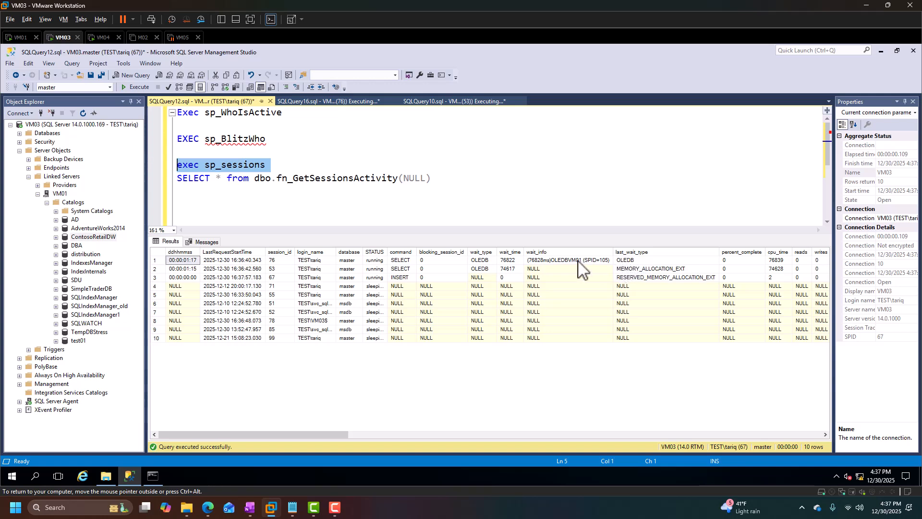
pyautogui.click(598, 261)
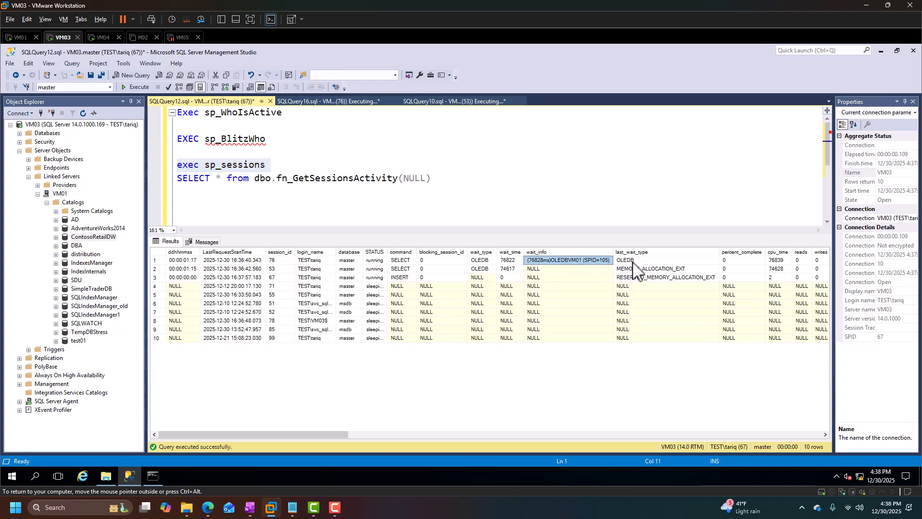
pyautogui.click(631, 262)
pyautogui.click(586, 261)
pyautogui.moveTo(486, 269); pyautogui.dragTo(485, 260)
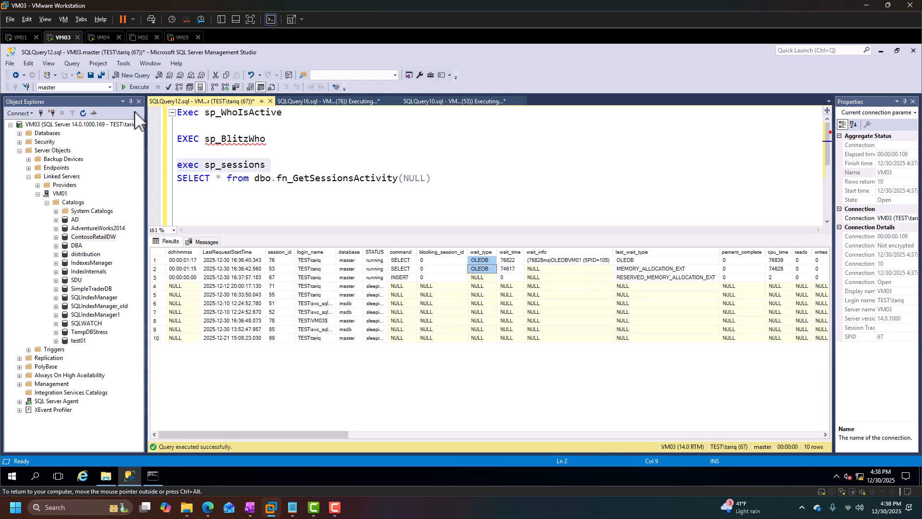
# Switch to VM01 and run exec sp_sessions in SQLQuery1.
pyautogui.click(20, 38)
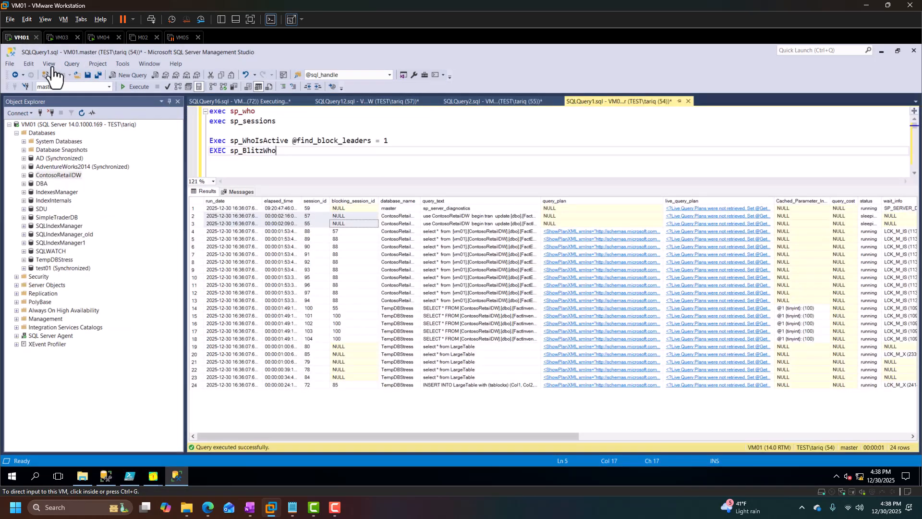
pyautogui.click(285, 168)
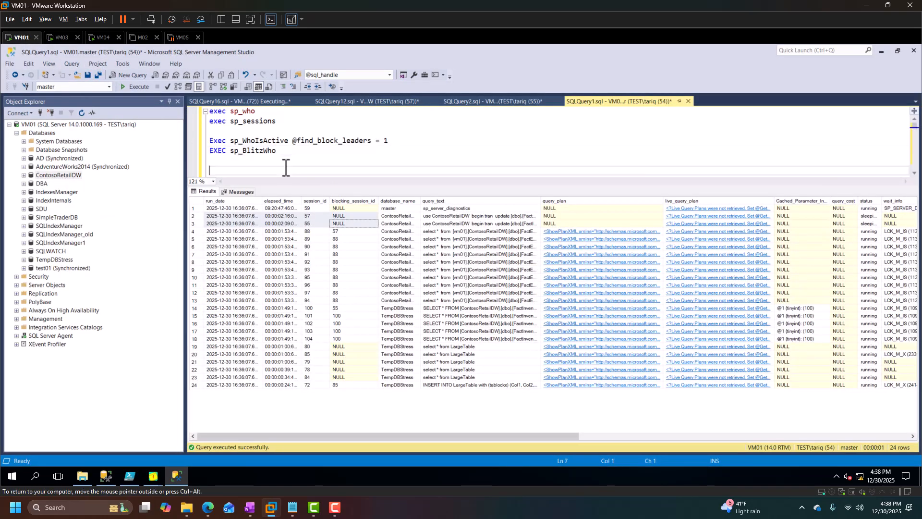
pyautogui.moveTo(281, 122); pyautogui.dragTo(195, 122)
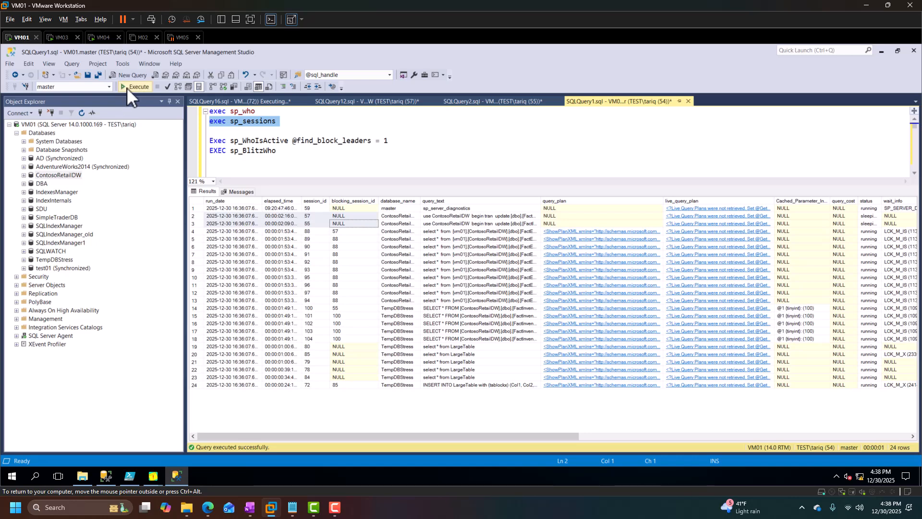
pyautogui.click(127, 88)
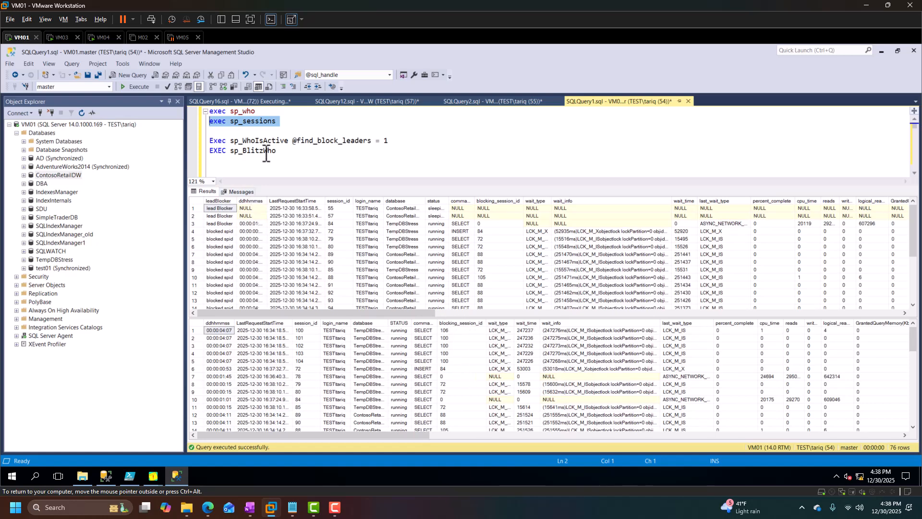
# Compare with VM03's sp_sessions output, then scroll through VM01's blocking chain results.
pyautogui.click(59, 37)
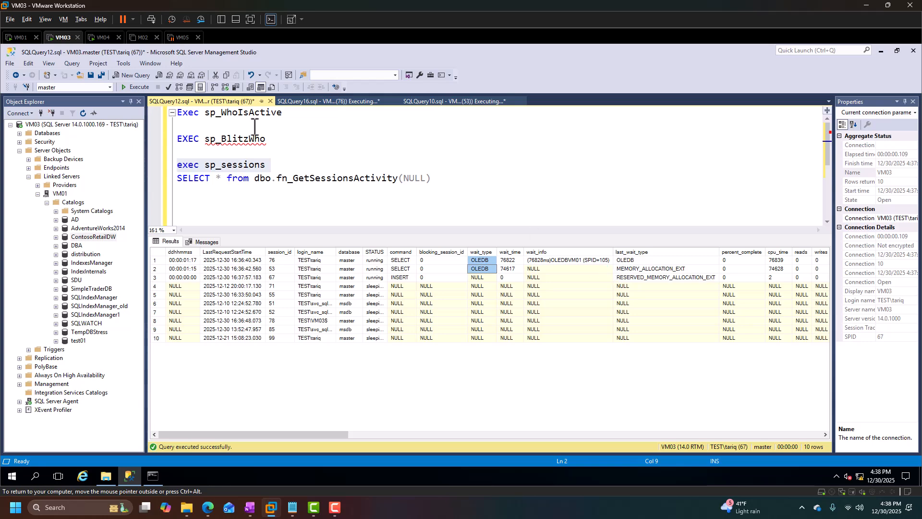
pyautogui.click(19, 39)
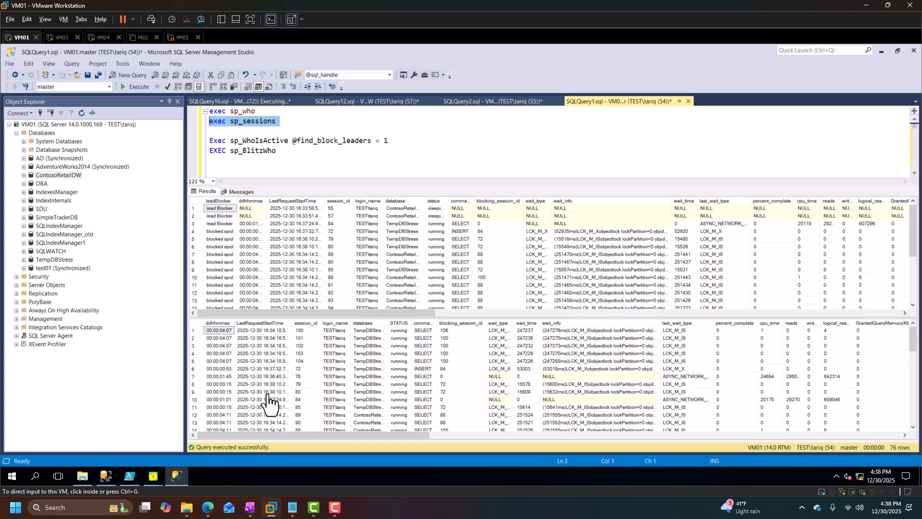
pyautogui.scroll(-4, 307, 286)
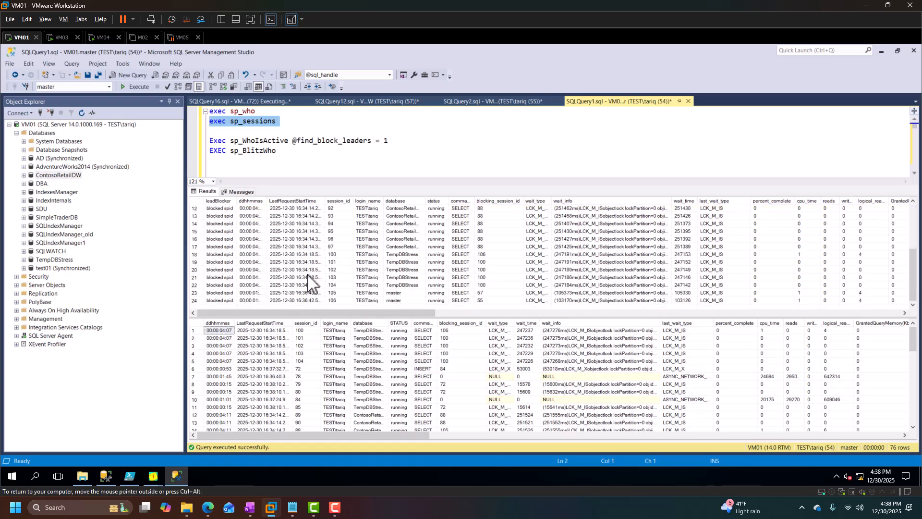
# Run exec sp_sessions 105 on VM01 to show the details of session 105.
pyautogui.click(304, 123)
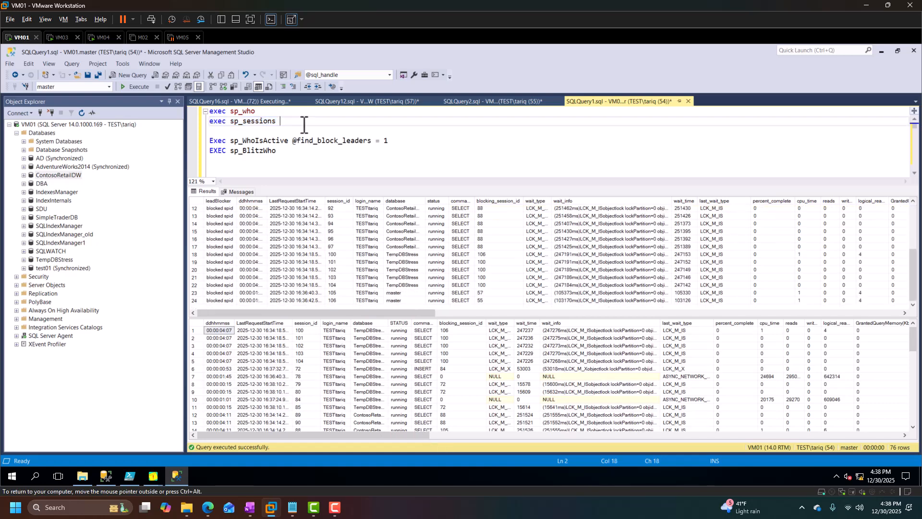
pyautogui.write('105')
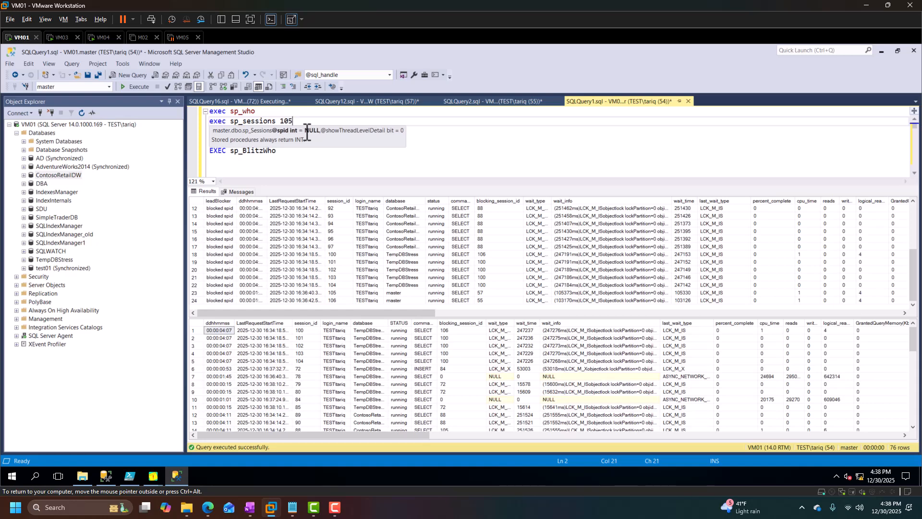
pyautogui.hotkey('shift', 'Home')
pyautogui.press('F5')
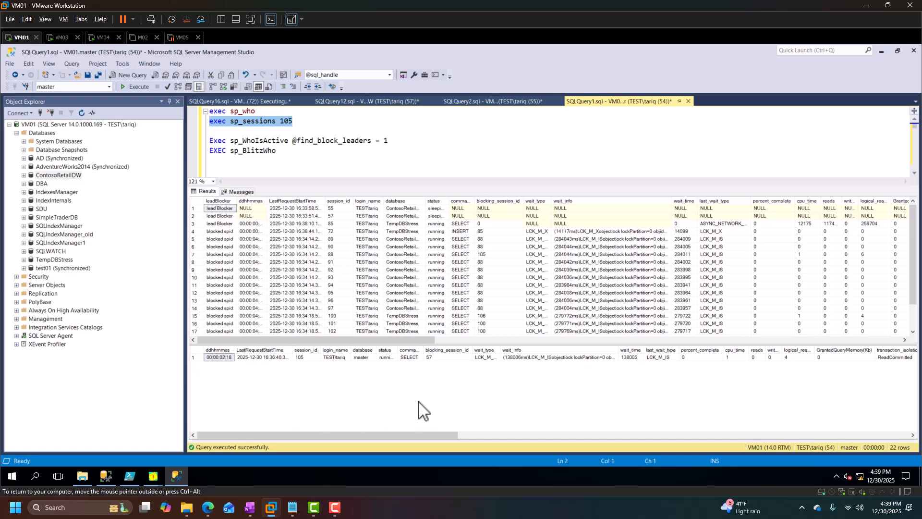
# Examine session 105's blocking_session_id and the lead blocker rows in the sp_sessions results.
pyautogui.click(195, 357)
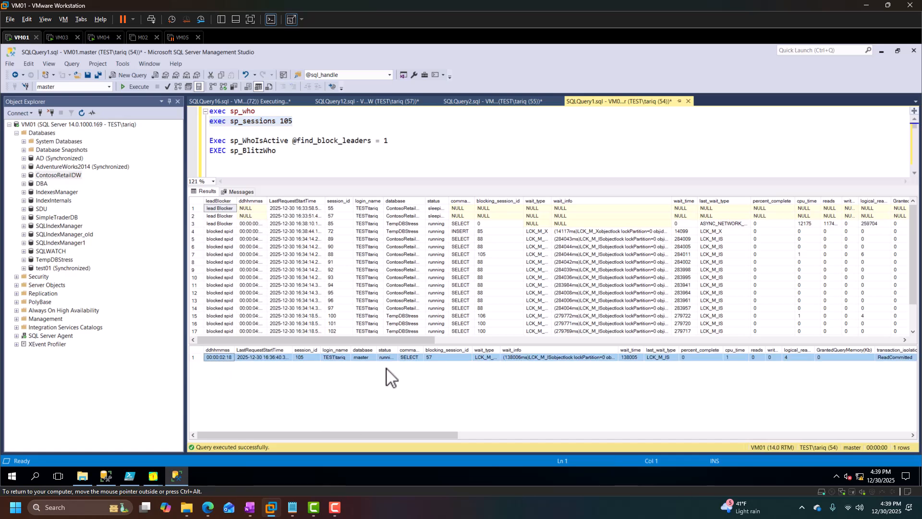
pyautogui.click(300, 359)
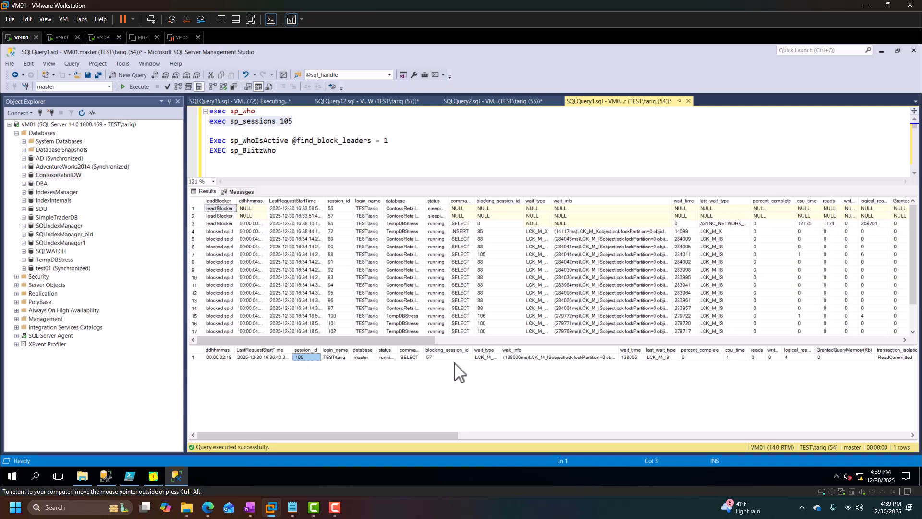
pyautogui.click(438, 358)
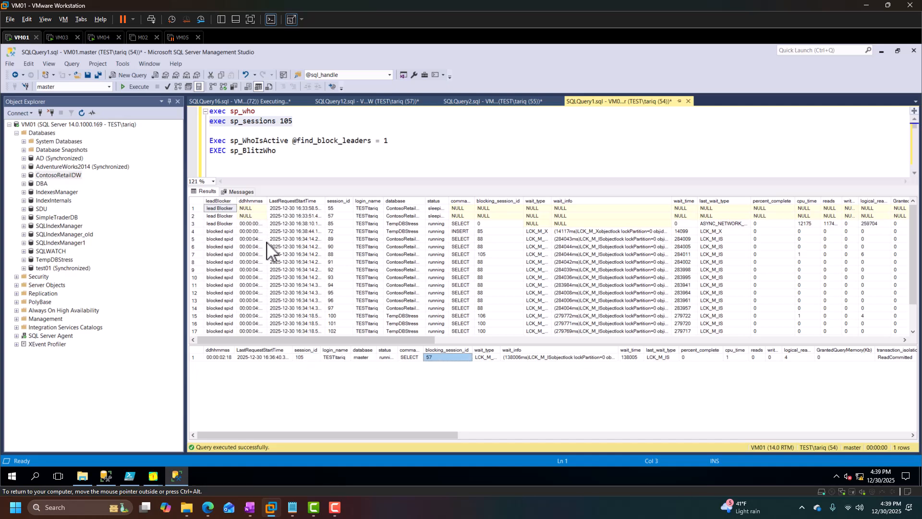
pyautogui.click(337, 216)
pyautogui.click(195, 216)
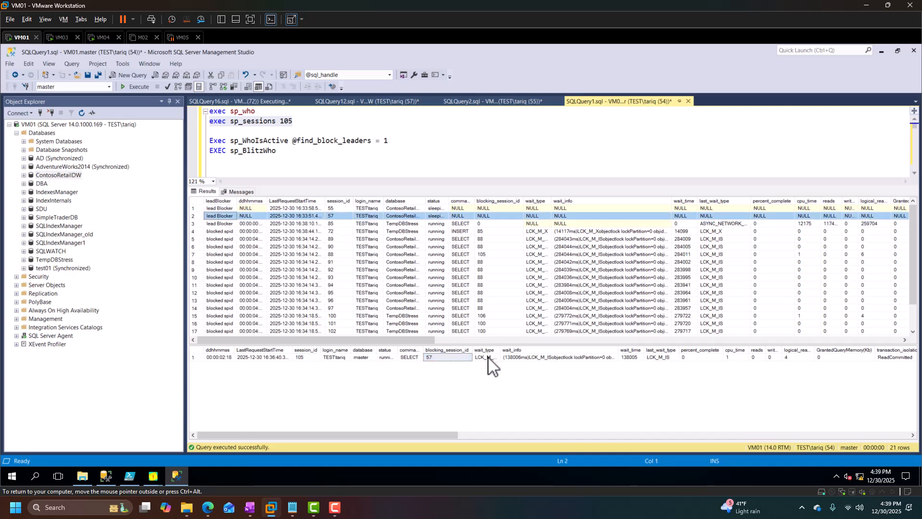
pyautogui.moveTo(427, 342); pyautogui.dragTo(770, 372)
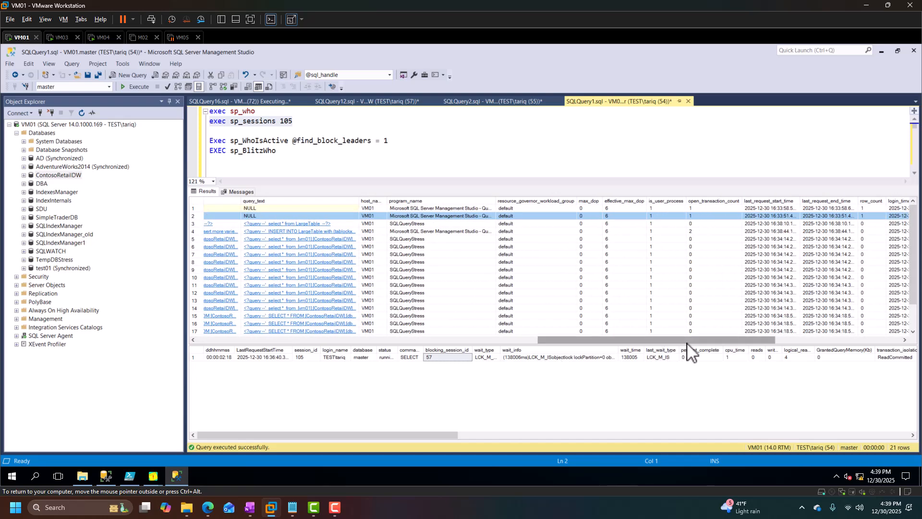
pyautogui.moveTo(694, 342); pyautogui.dragTo(383, 318)
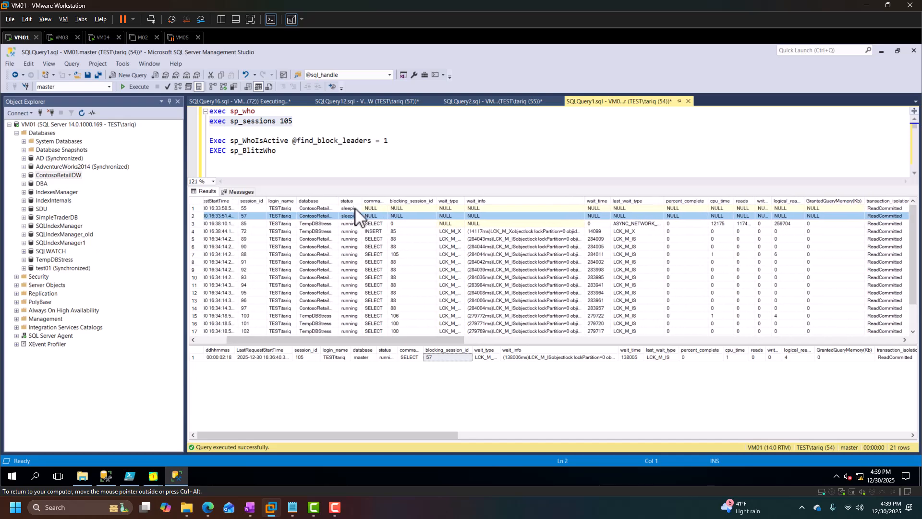
pyautogui.doubleClick(364, 200)
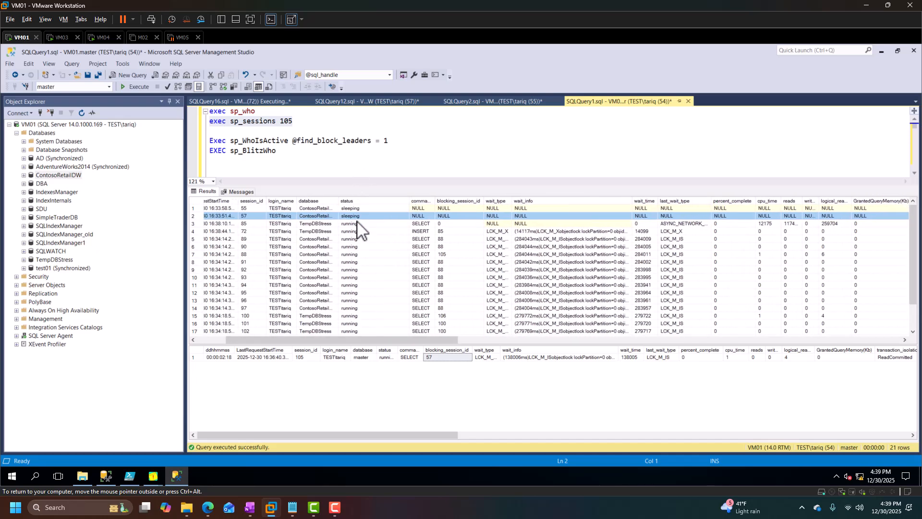
pyautogui.click(574, 358)
pyautogui.click(665, 358)
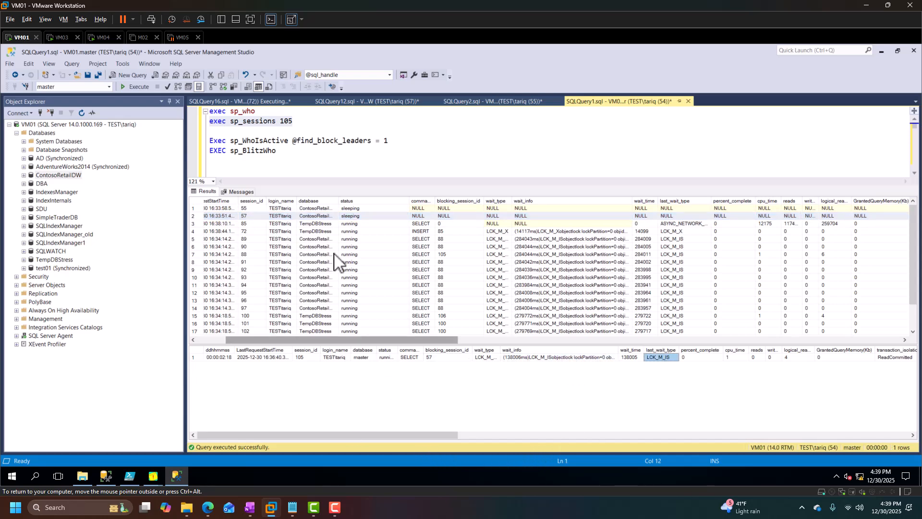
# Switch to VM03 and review SQLQuery16 and the session_id of the linked-server session in SQLQuery12.
pyautogui.click(61, 37)
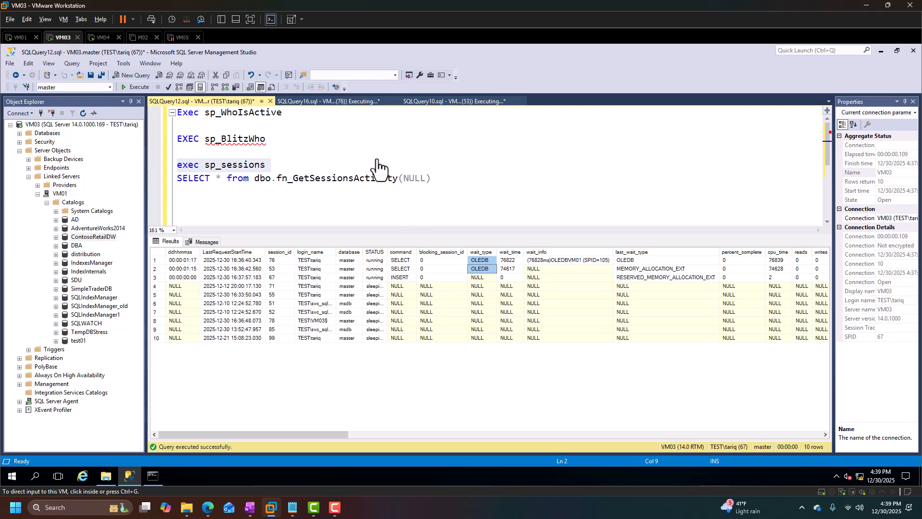
pyautogui.click(372, 101)
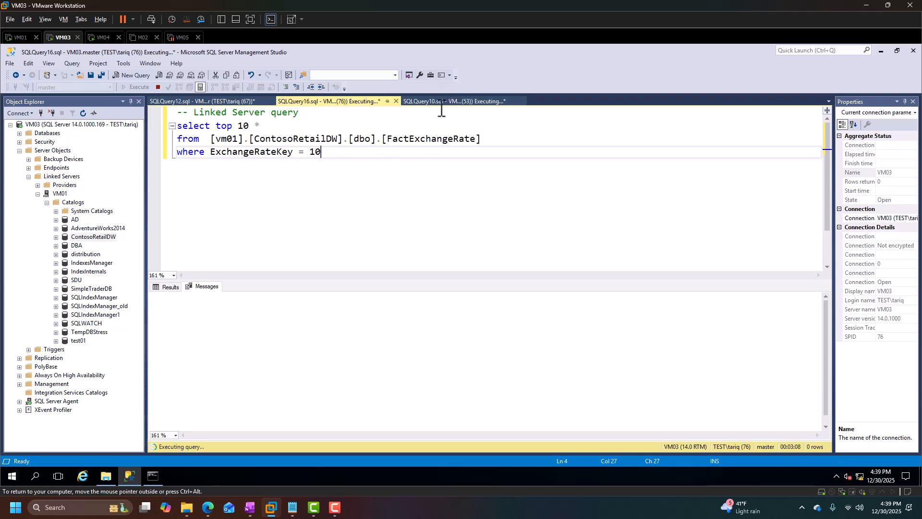
pyautogui.click(218, 102)
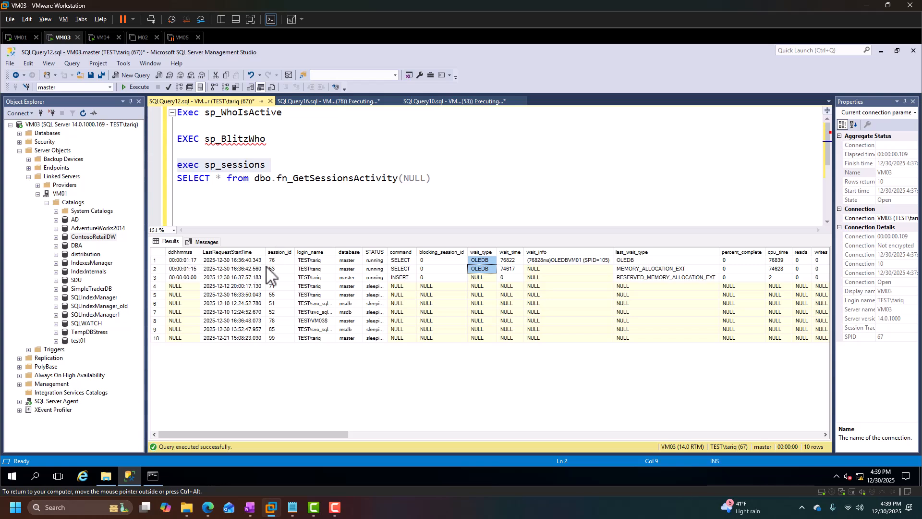
pyautogui.click(280, 259)
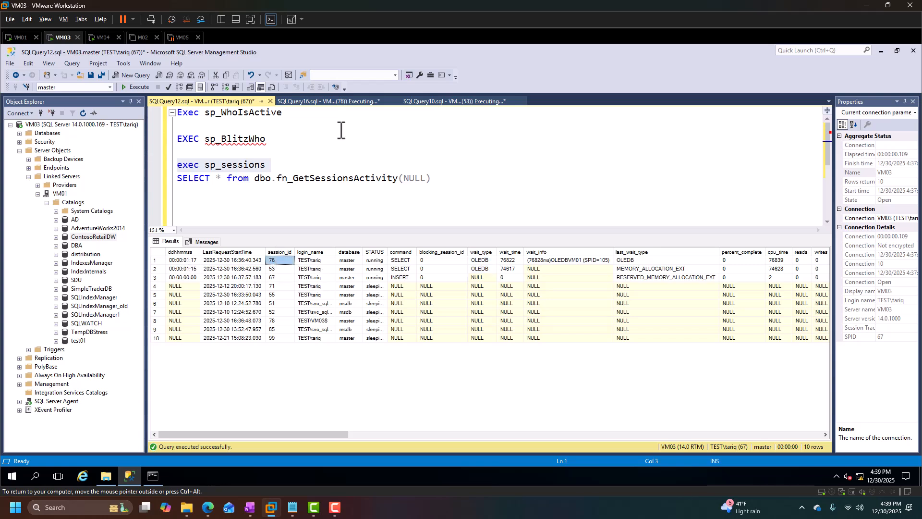
# Try to cancel the running FactExchangeRate linked-server query in SQLQuery16, returning to SQLQuery12.
pyautogui.click(338, 101)
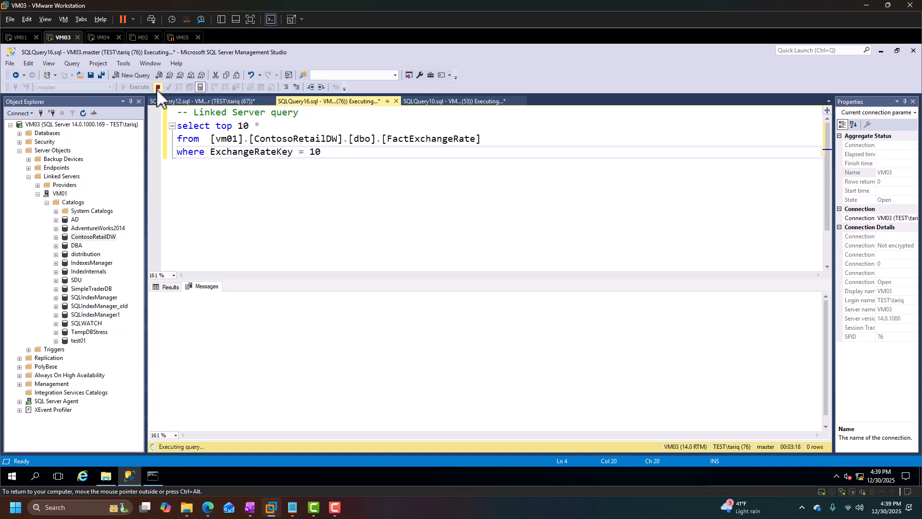
pyautogui.click(157, 88)
pyautogui.click(224, 101)
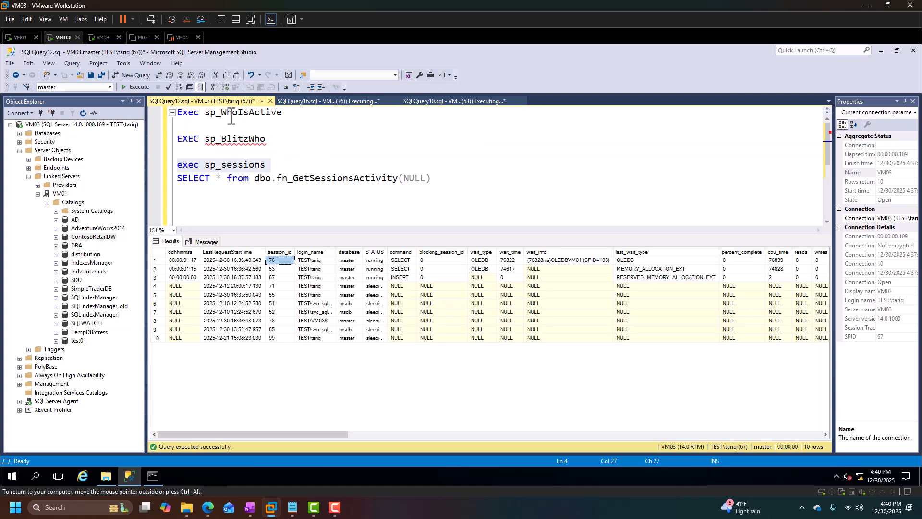
# Re-run exec sp_sessions in SQLQuery12 and check the status of the linked-server sessions.
pyautogui.click(278, 164)
pyautogui.moveTo(279, 164); pyautogui.dragTo(141, 168)
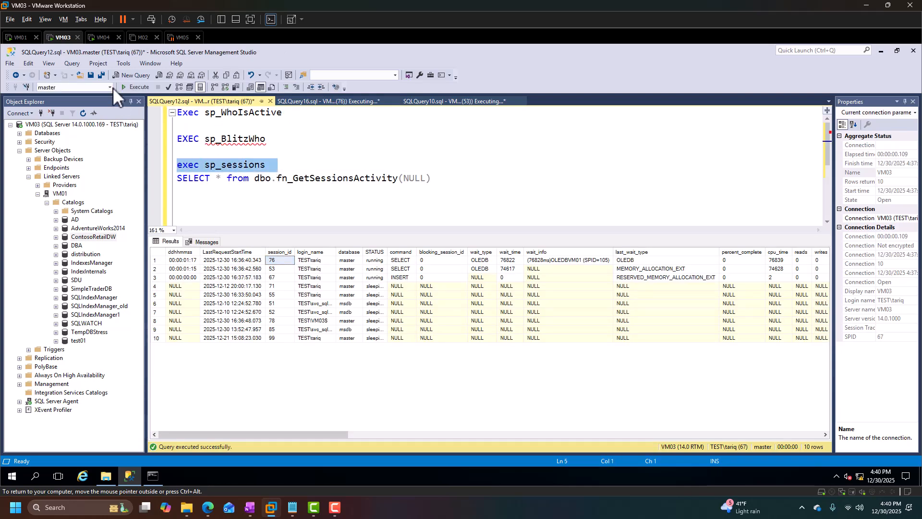
pyautogui.click(133, 88)
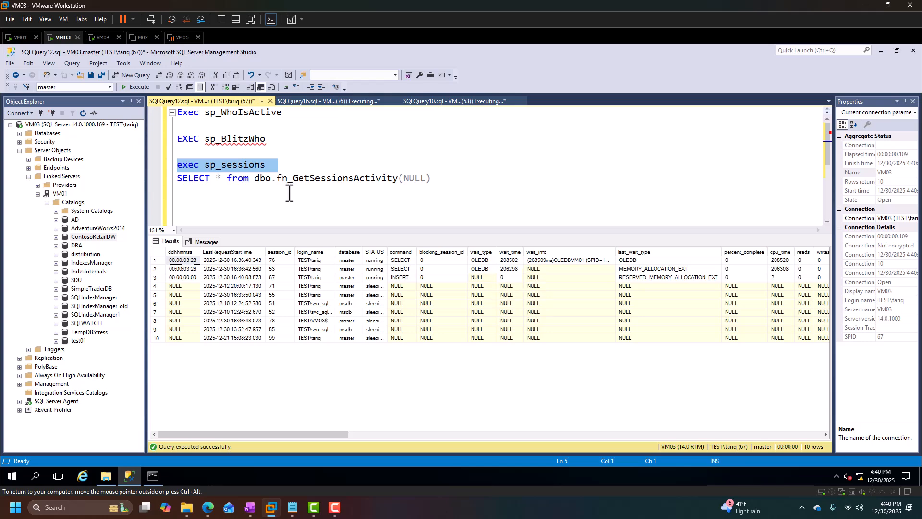
pyautogui.click(125, 90)
pyautogui.moveTo(375, 268); pyautogui.dragTo(376, 259)
pyautogui.click(336, 212)
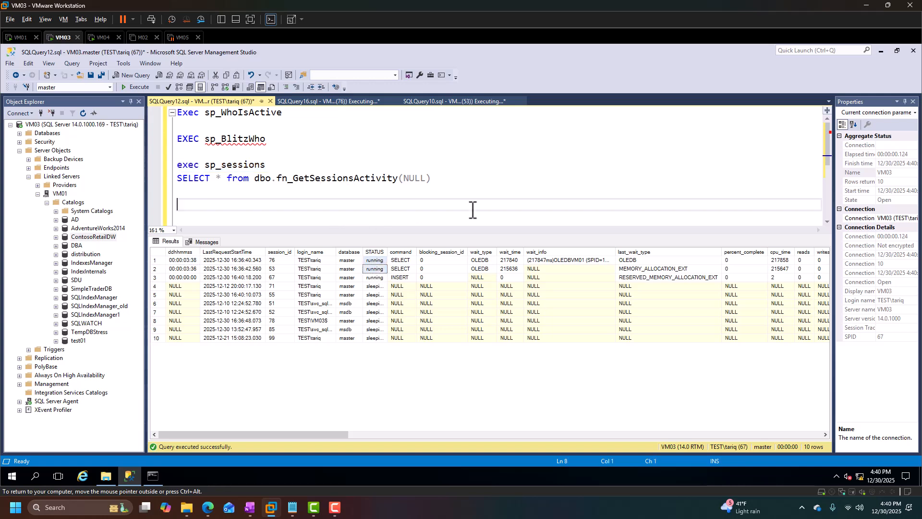
# Check SQLQuery16, then in SQLQuery12 kill session 76 with kill 76.
pyautogui.click(336, 101)
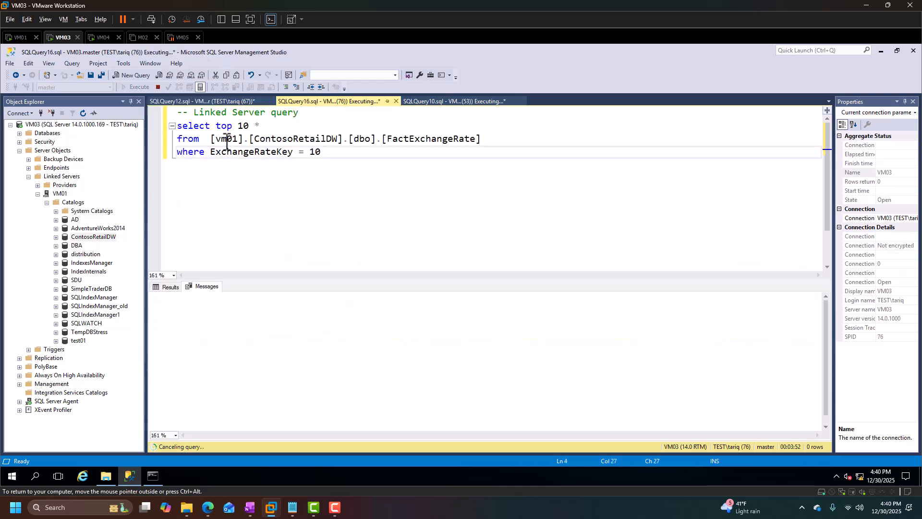
pyautogui.click(220, 101)
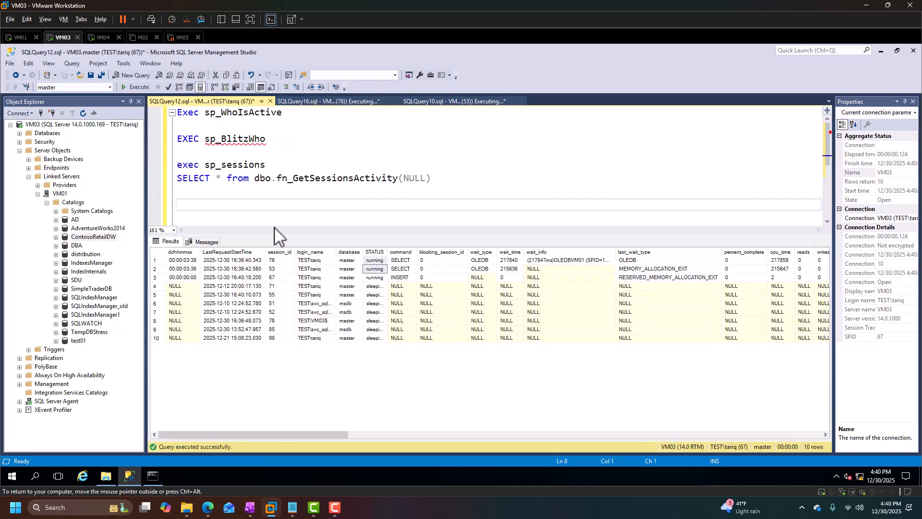
pyautogui.press('Return')
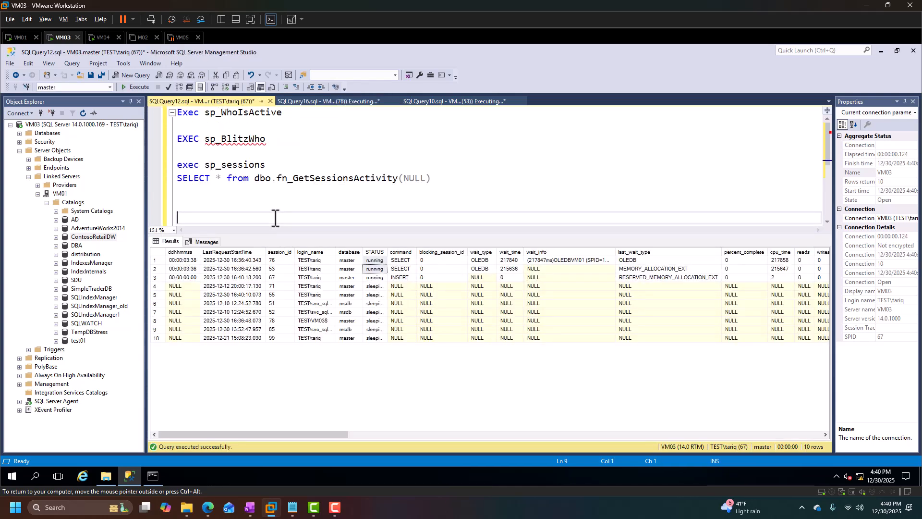
pyautogui.press('Up')
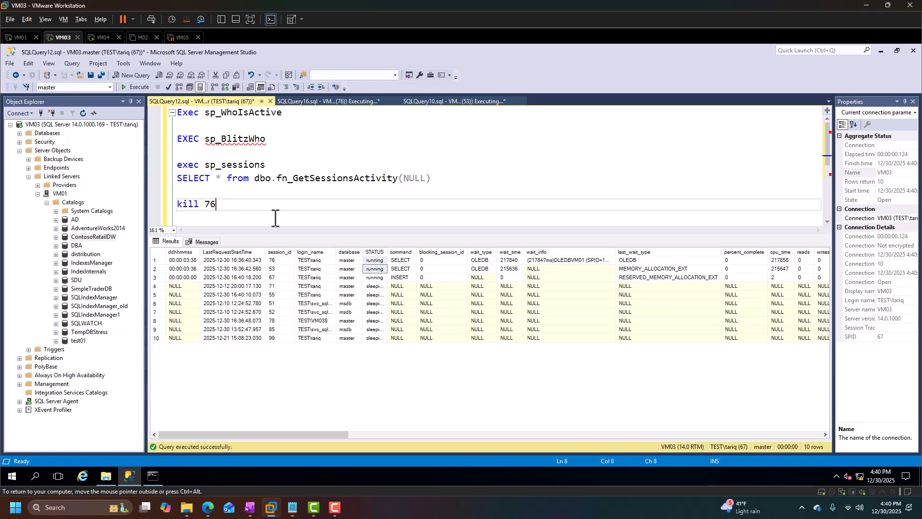
pyautogui.hotkey('shift', 'Home')
pyautogui.press('F5')
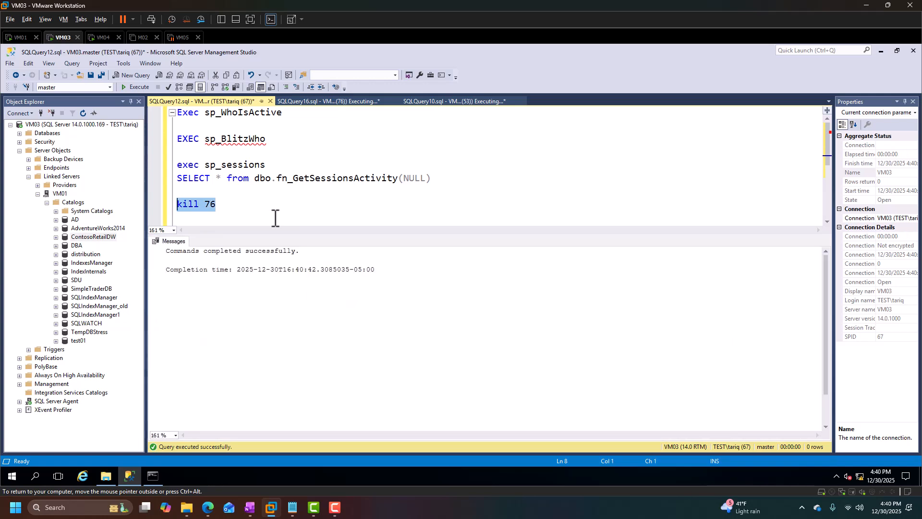
# Remove the kill statement, re-run exec sp_sessions and widen the wait_info column to inspect session 76.
pyautogui.press('BackSpace')
pyautogui.press('Up')
pyautogui.press('Up')
pyautogui.press('Up')
pyautogui.hotkey('shift', 'End')
pyautogui.press('F5')
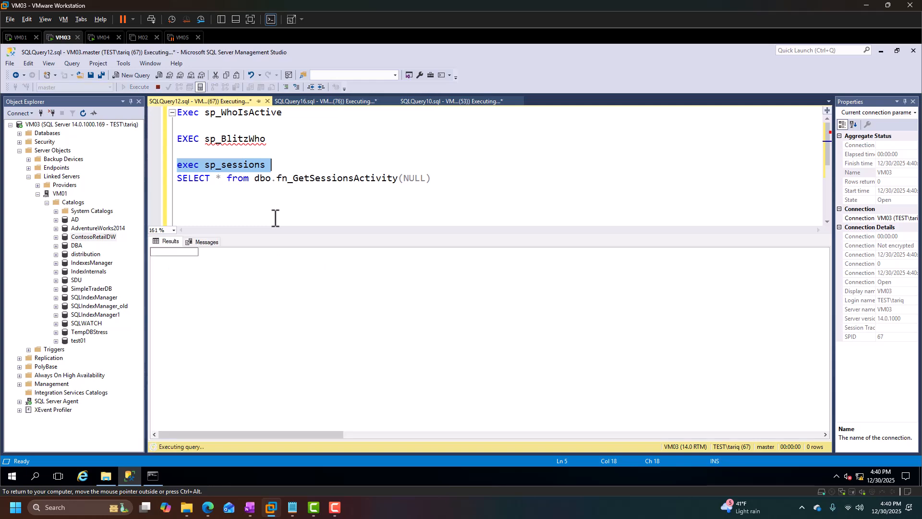
pyautogui.click(406, 260)
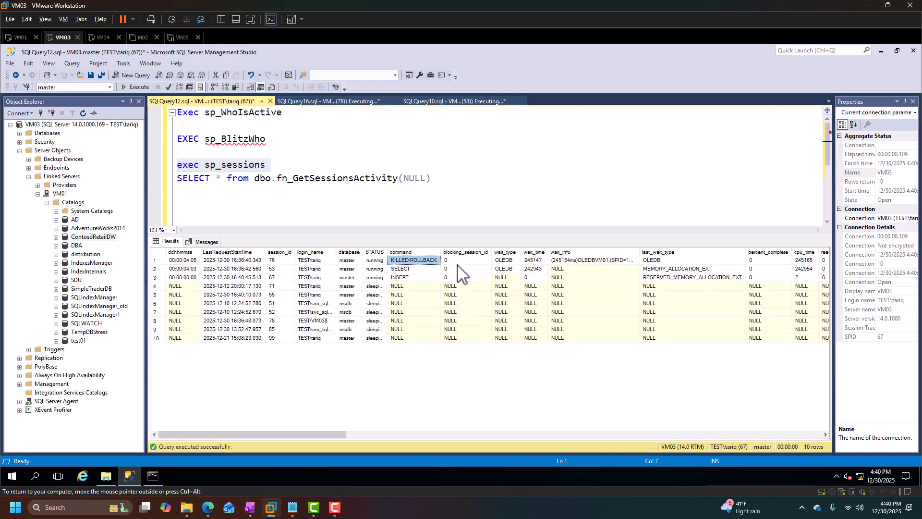
pyautogui.moveTo(640, 253); pyautogui.dragTo(724, 257)
pyautogui.click(280, 166)
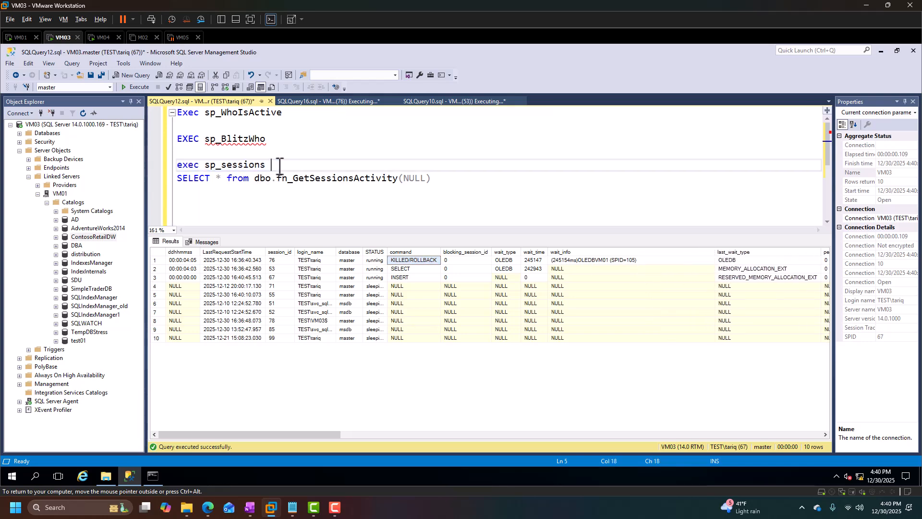
pyautogui.moveTo(279, 166); pyautogui.dragTo(176, 165)
pyautogui.click(134, 89)
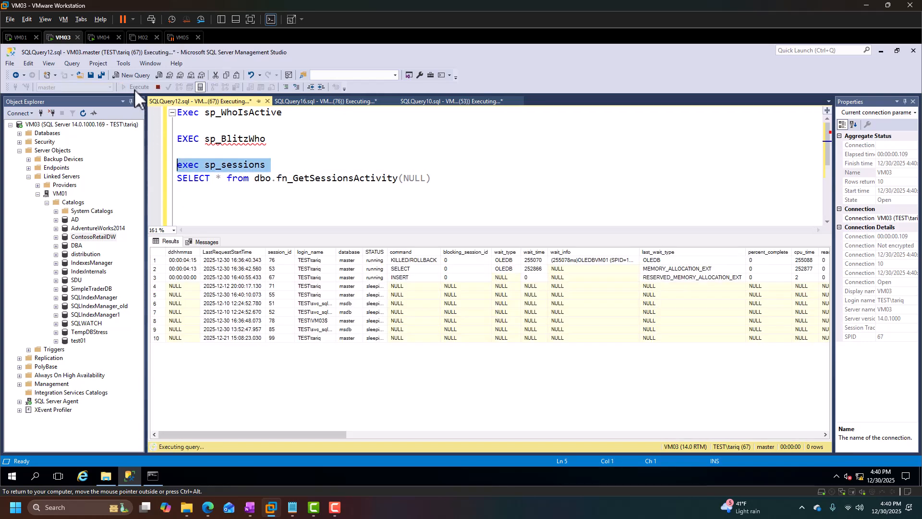
pyautogui.click(134, 90)
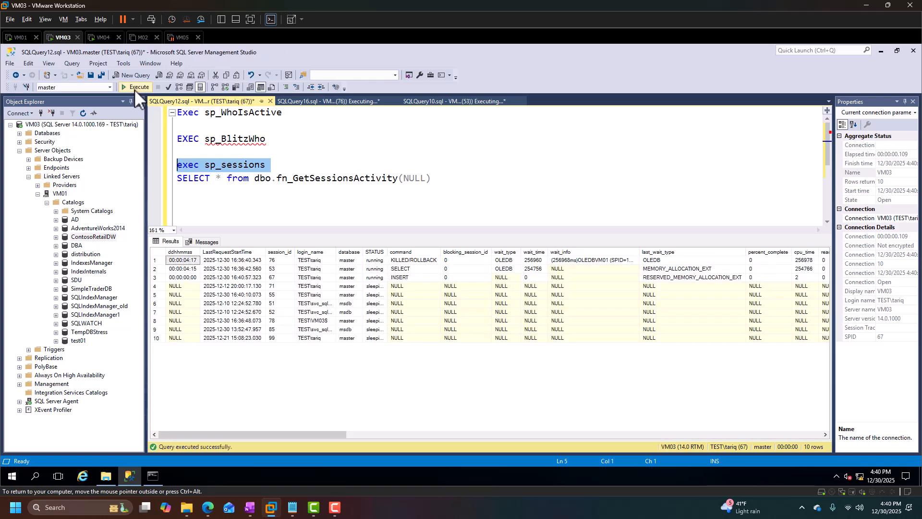
pyautogui.click(604, 260)
pyautogui.moveTo(642, 253); pyautogui.dragTo(725, 255)
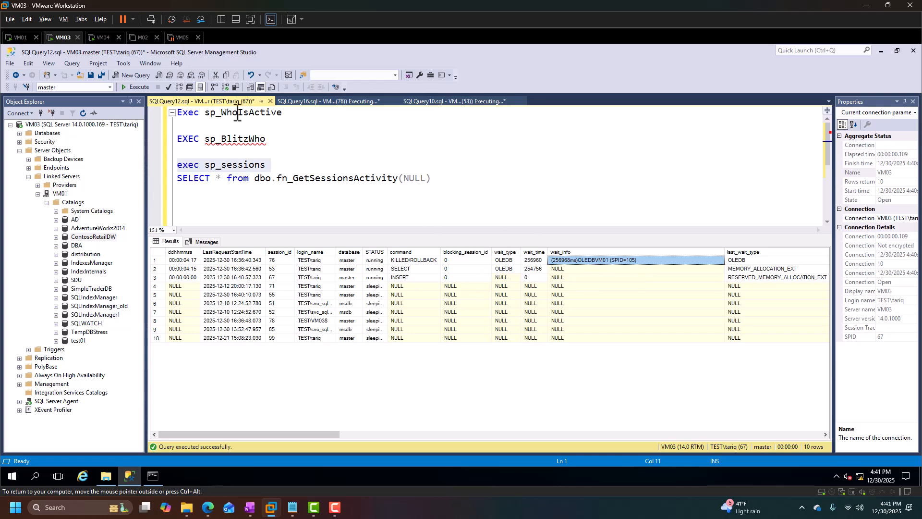
# Switch to VM01 and run exec sp_sessions 105 to check the session's blocking_session_id.
pyautogui.click(18, 39)
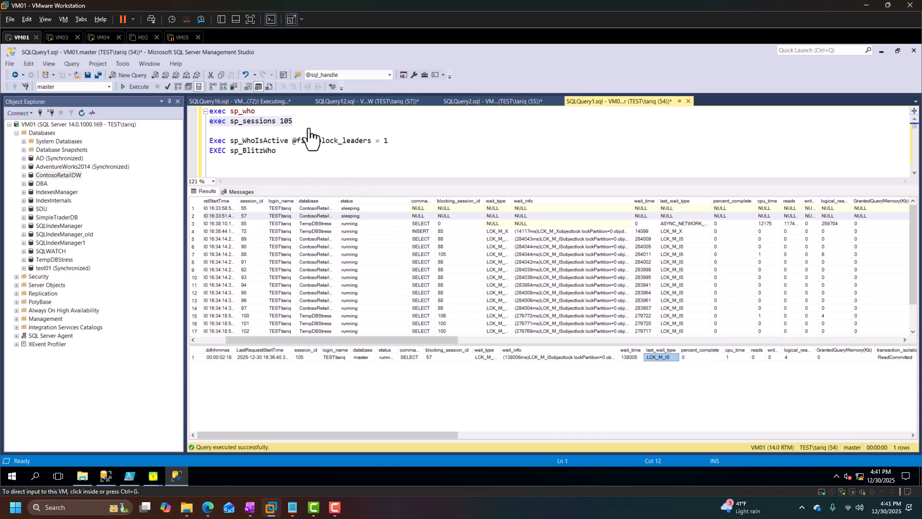
pyautogui.moveTo(307, 124); pyautogui.dragTo(198, 122)
pyautogui.click(128, 84)
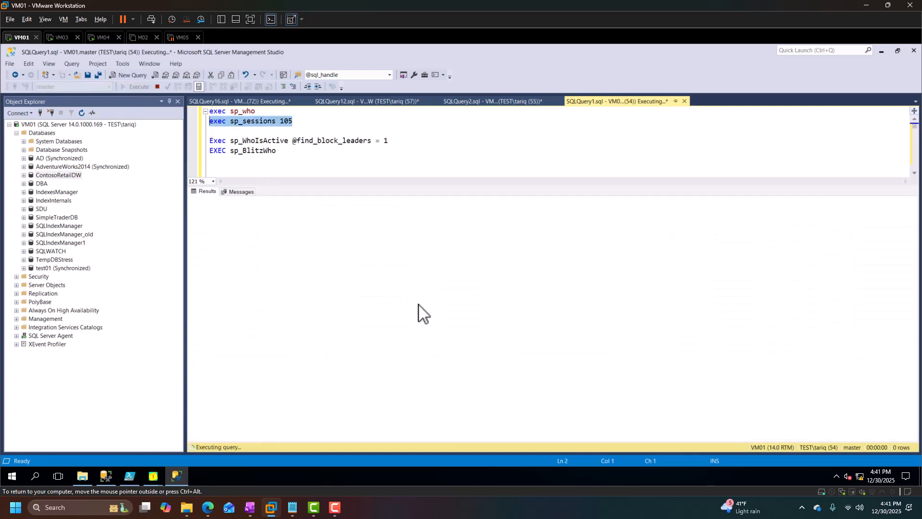
pyautogui.moveTo(618, 350); pyautogui.dragTo(686, 351)
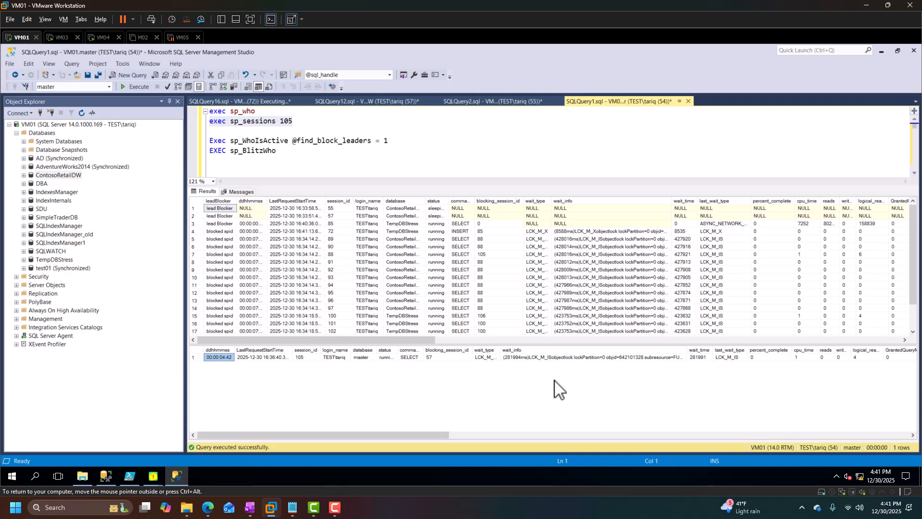
pyautogui.click(463, 358)
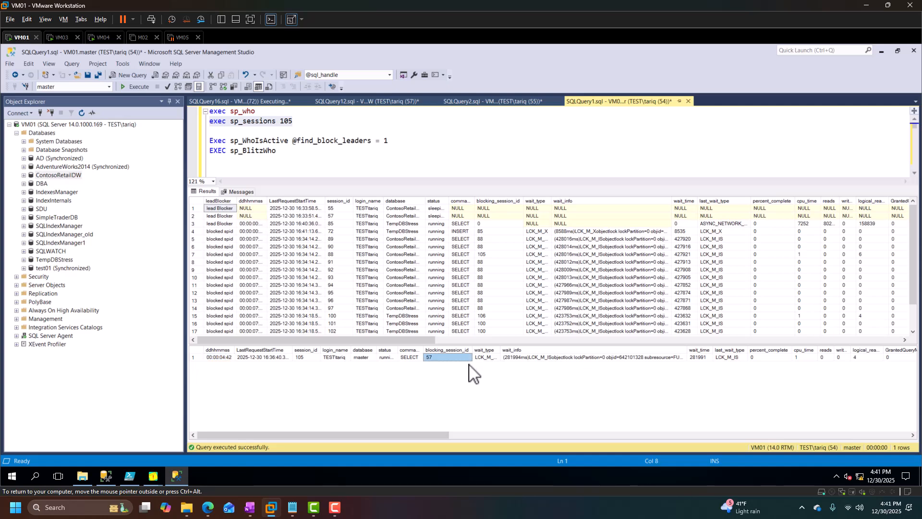
# Kill session 105 on VM01 with kill 105, then delete the statement.
pyautogui.click(300, 165)
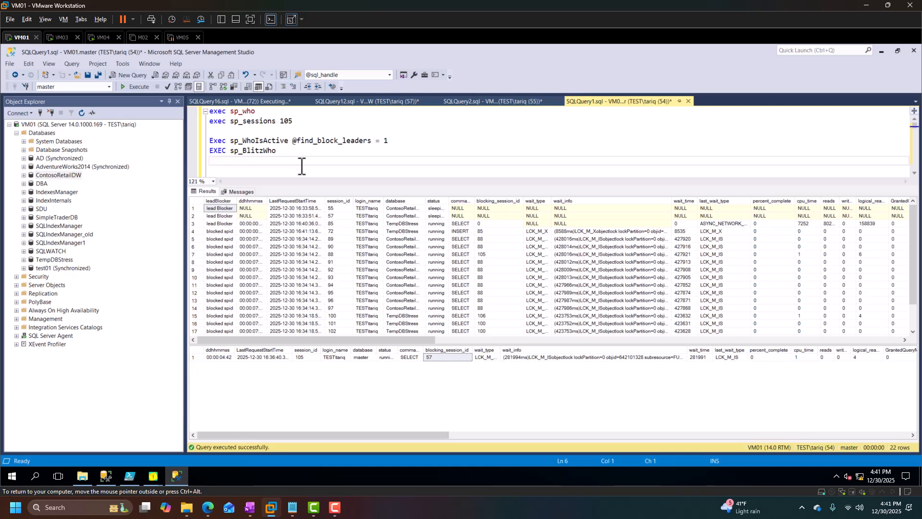
pyautogui.write('kil')
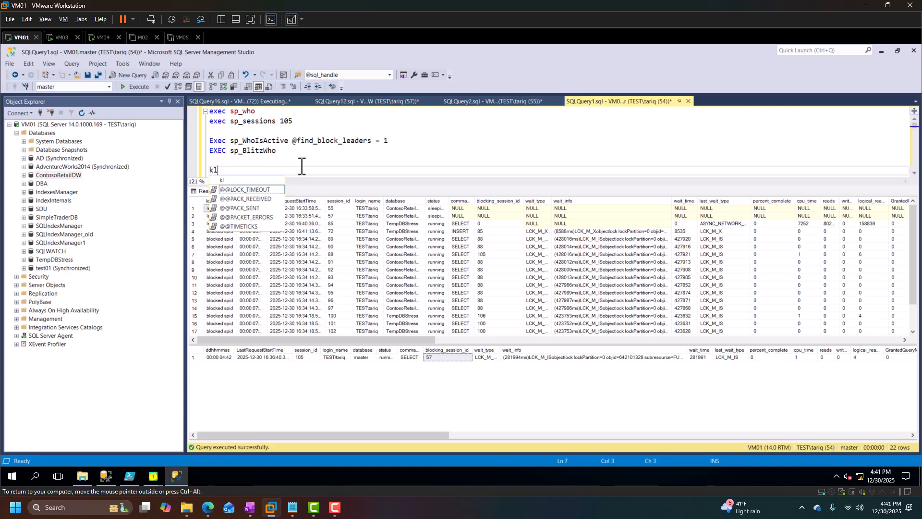
pyautogui.write('l')
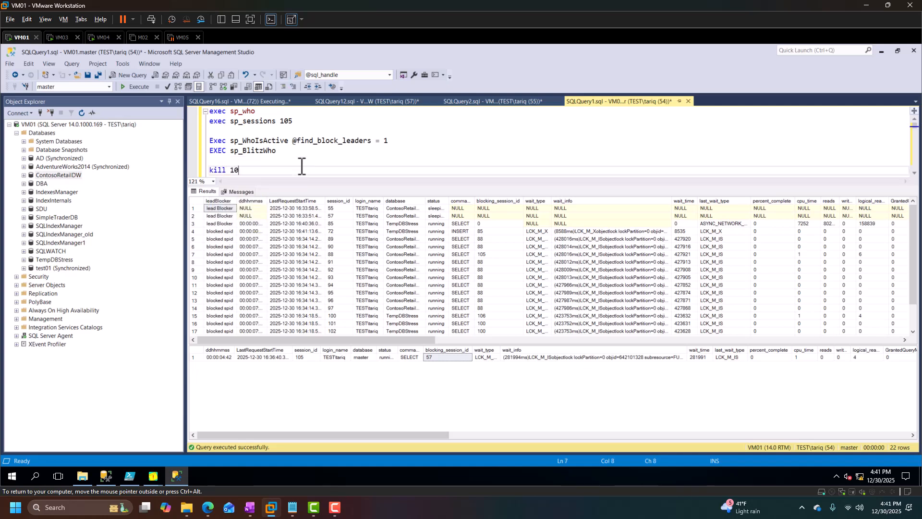
pyautogui.hotkey('shift', 'Home')
pyautogui.press('F5')
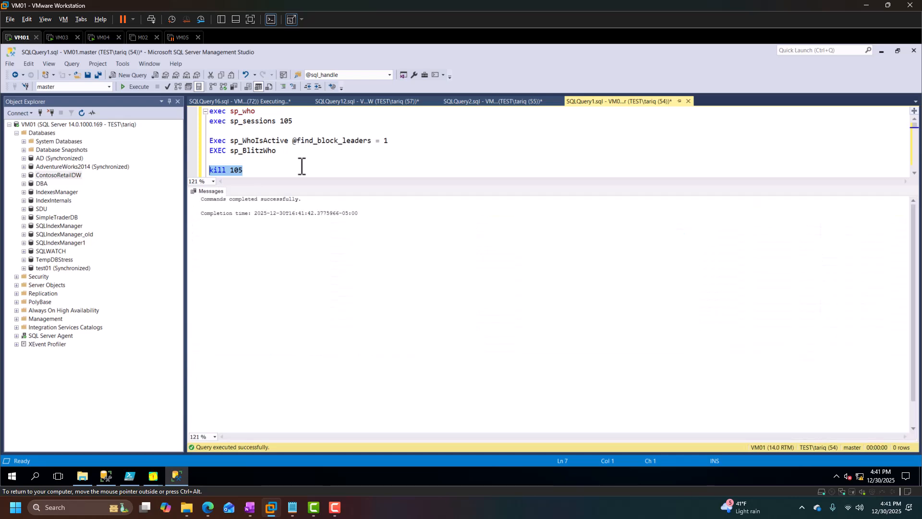
pyautogui.press('BackSpace')
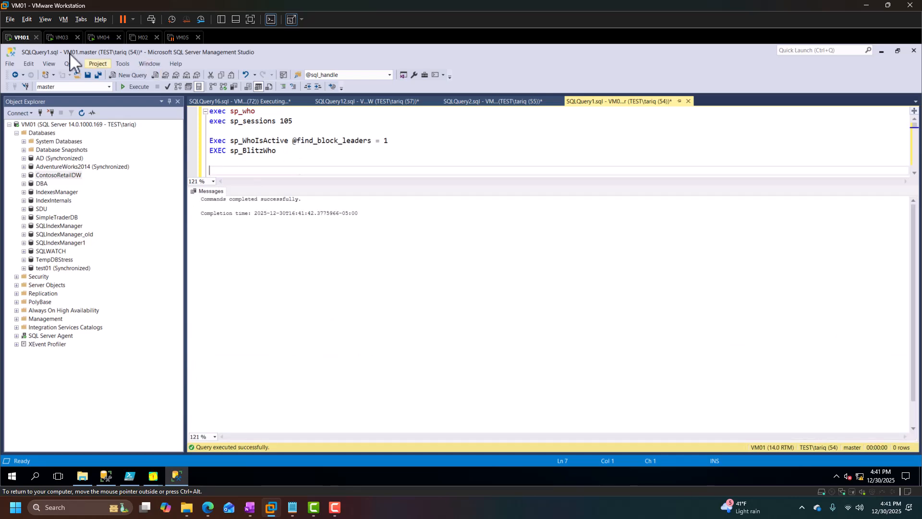
# Switch to VM03 and review the message for the linked-server query in SQLQuery16.
pyautogui.click(60, 37)
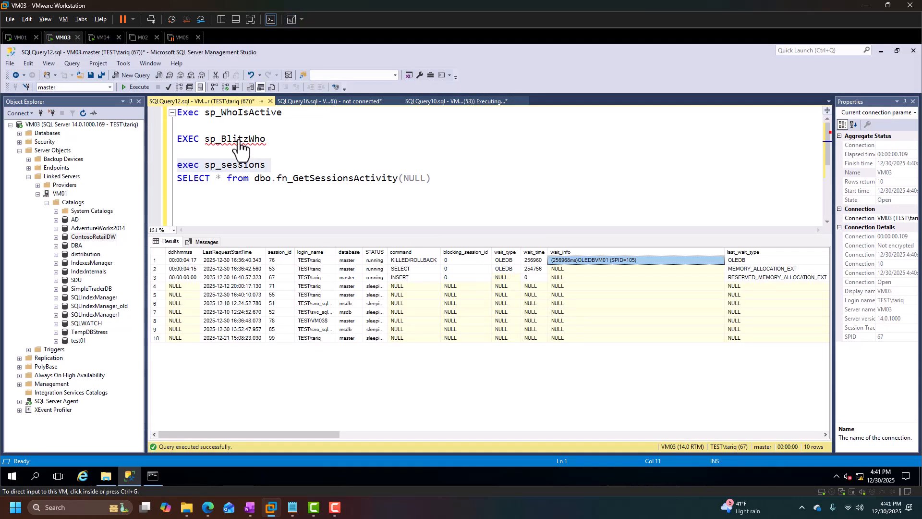
pyautogui.click(344, 101)
pyautogui.moveTo(325, 301); pyautogui.dragTo(91, 277)
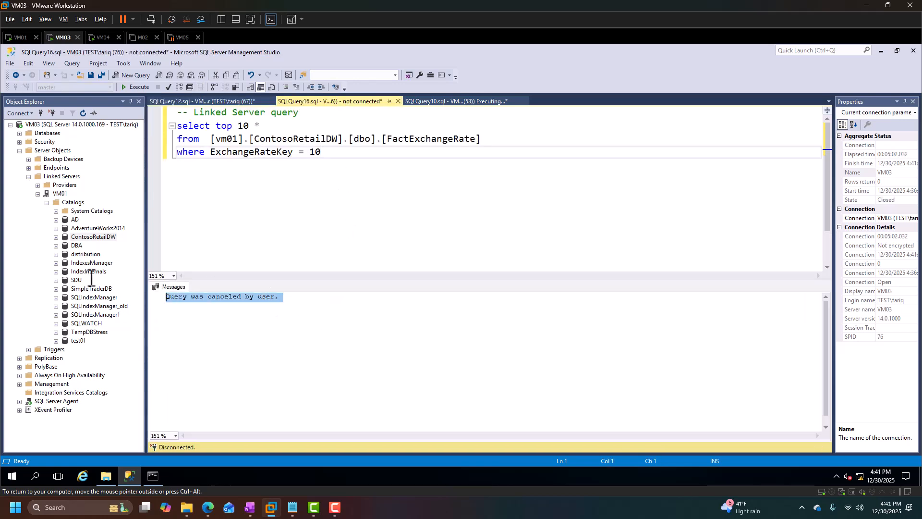
pyautogui.click(431, 234)
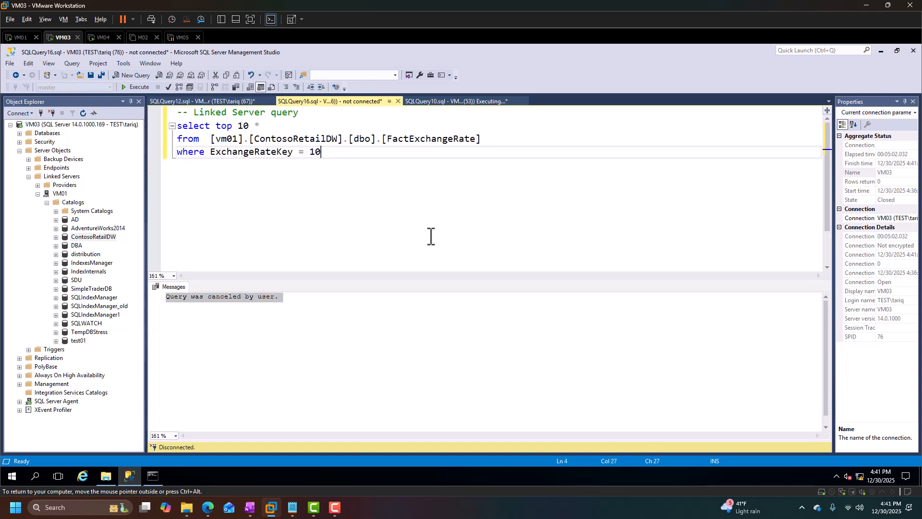